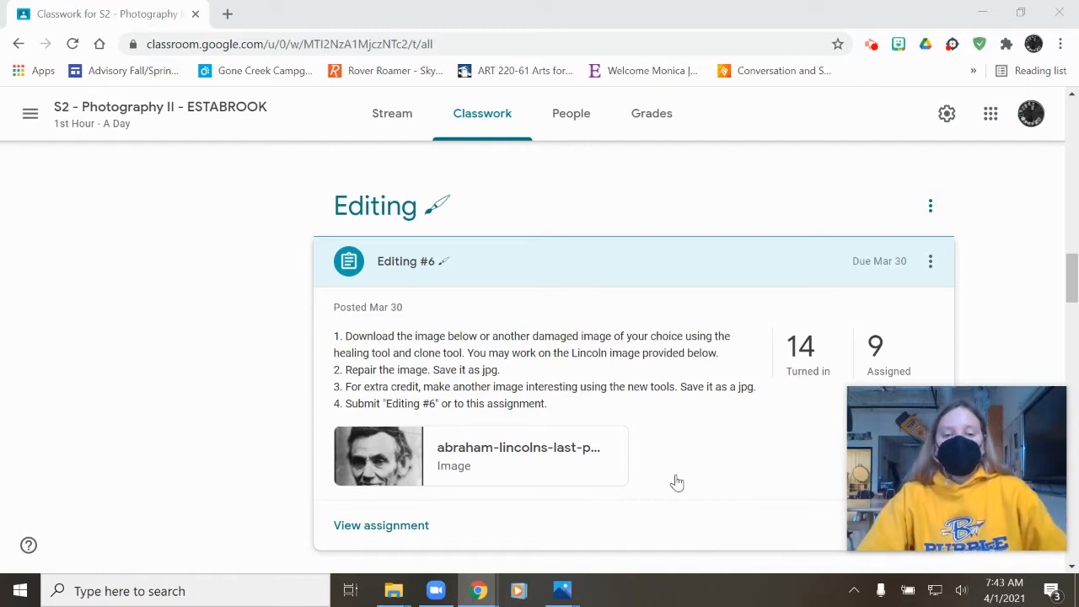
# Step: Open the assignment's attached photo abraham-lincolns-last-photograph.jpg in a new window and download it
pyautogui.click(455, 501)
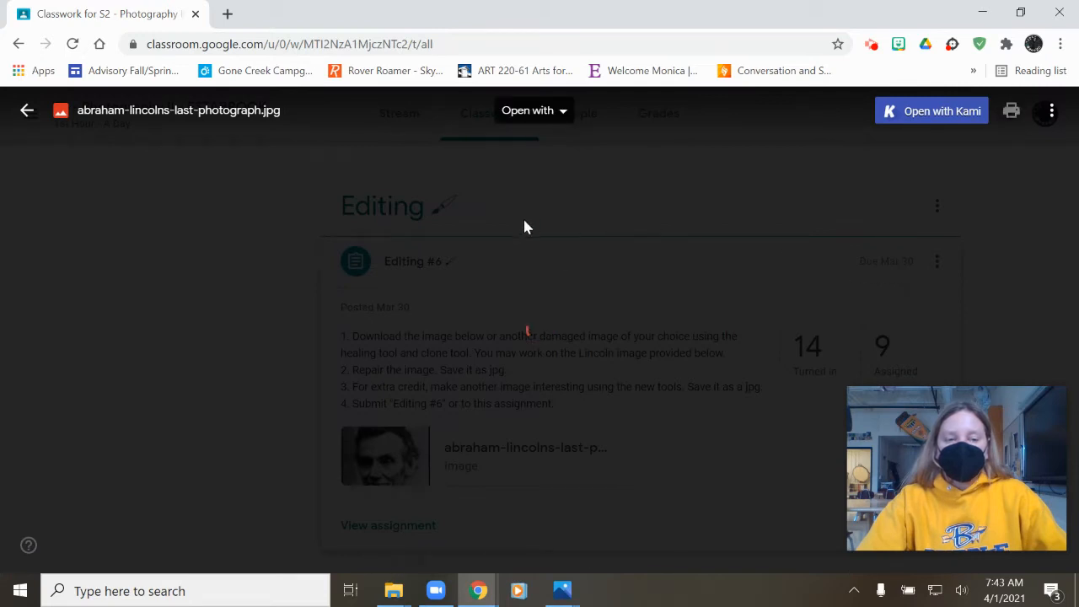
pyautogui.click(1051, 110)
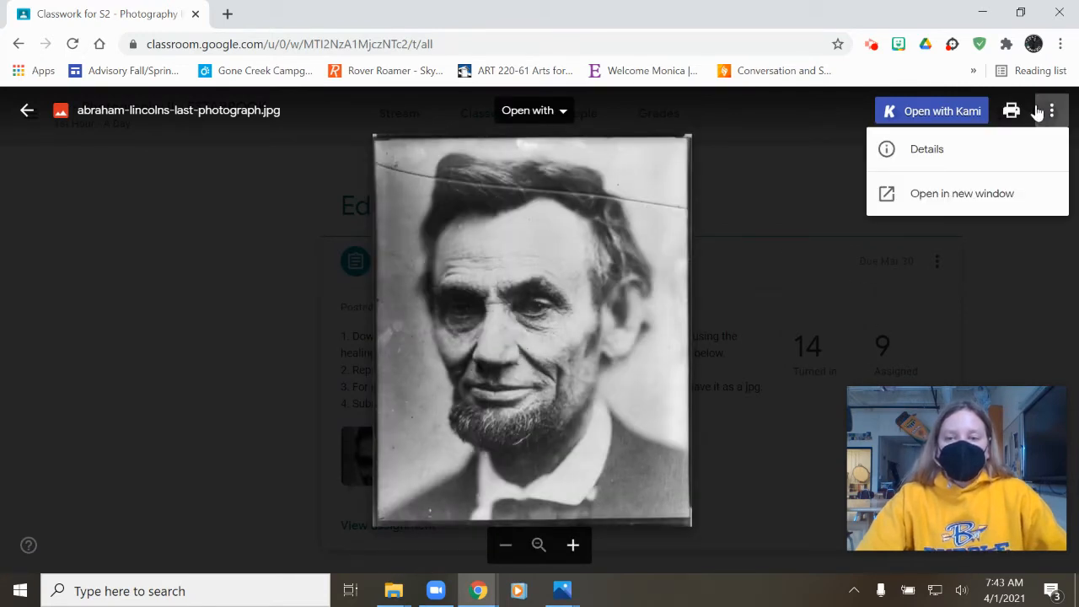
pyautogui.click(897, 204)
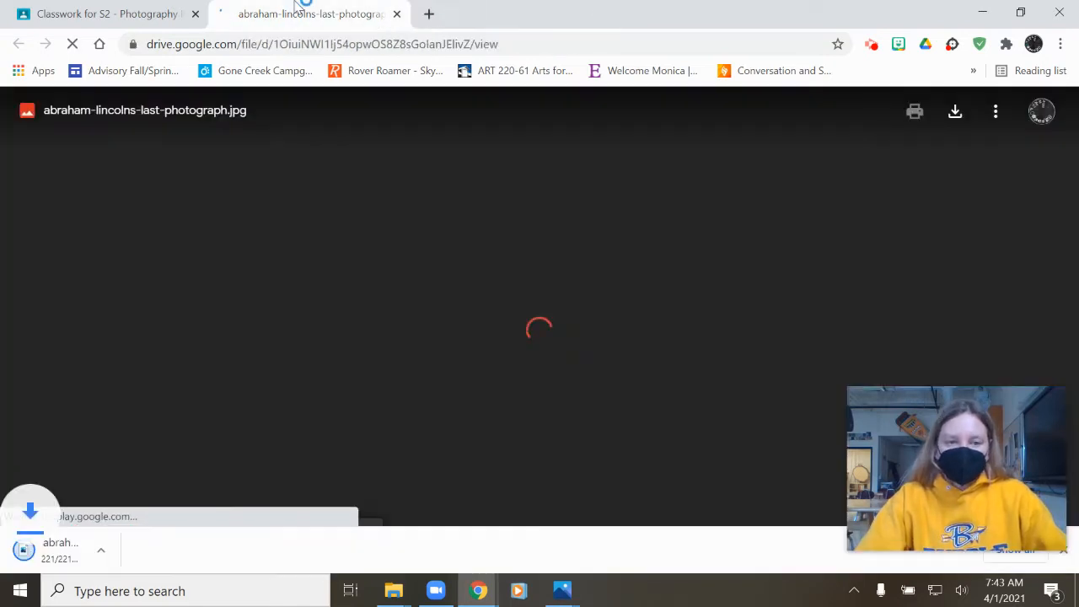
# Step: Go to pixlr.com in a new browser tab and dismiss the cookie notice
pyautogui.click(429, 14)
pyautogui.click(420, 44)
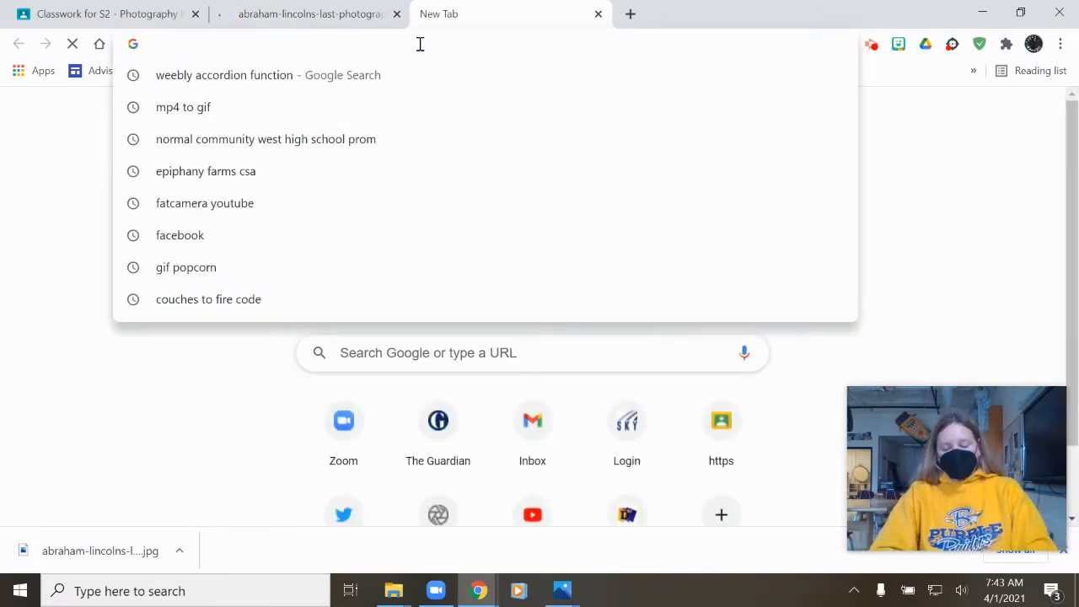
pyautogui.write('pix')
pyautogui.press('Return')
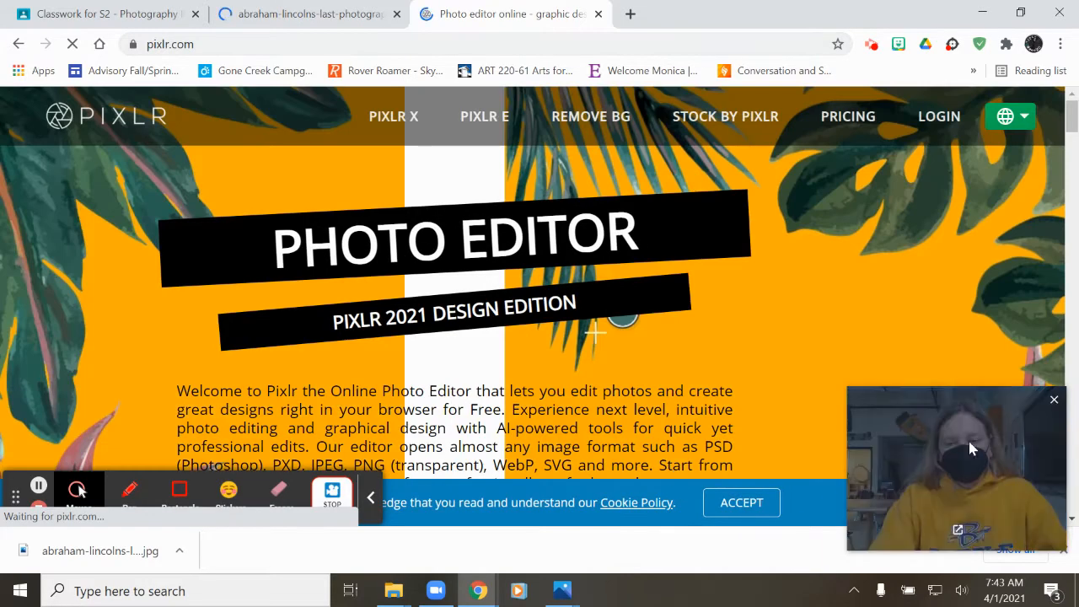
pyautogui.moveTo(993, 399); pyautogui.dragTo(974, 91)
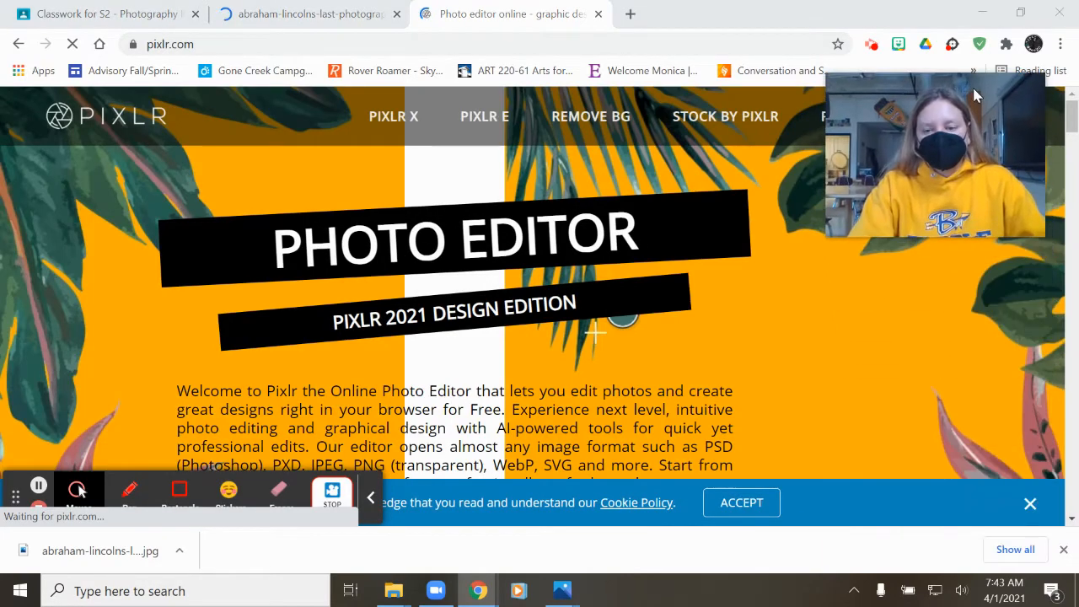
pyautogui.click(1030, 503)
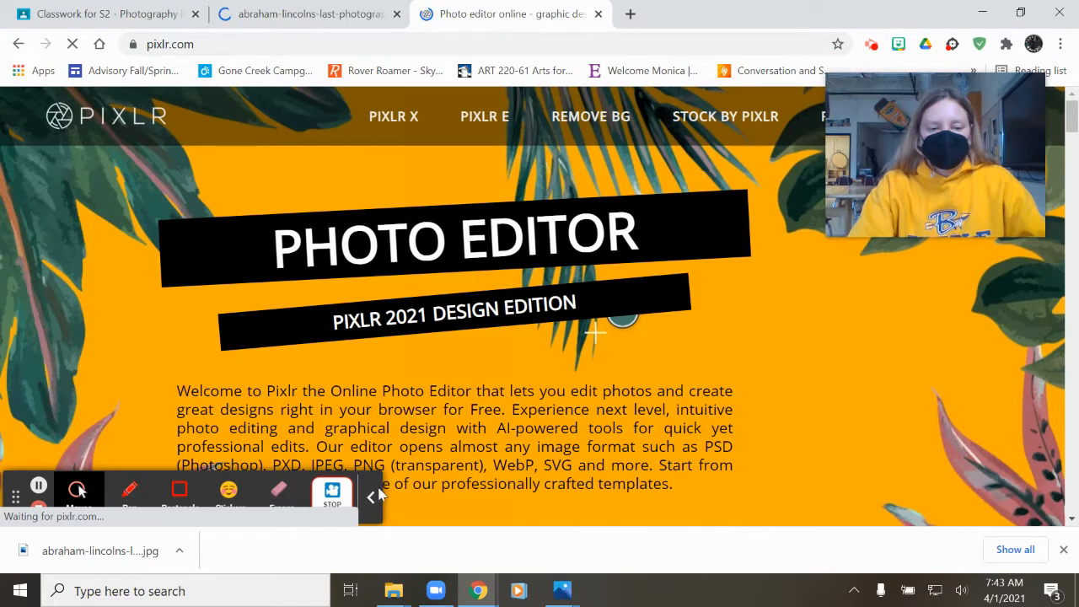
pyautogui.click(371, 496)
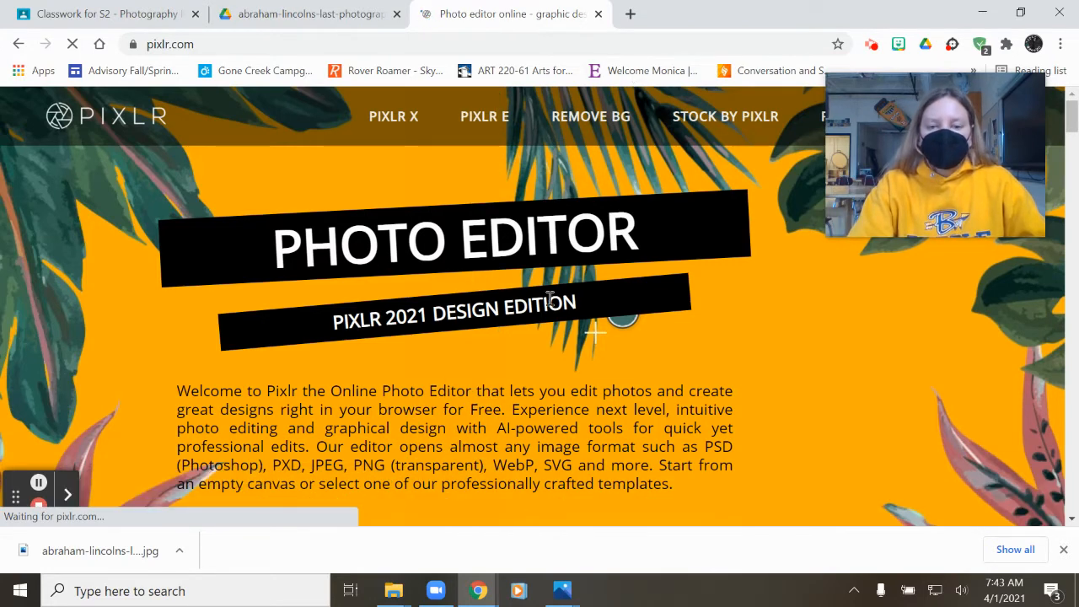
# Step: Launch the Pixlr E advanced photo editor and dismiss its cookie notice
pyautogui.scroll(-3, 549, 300)
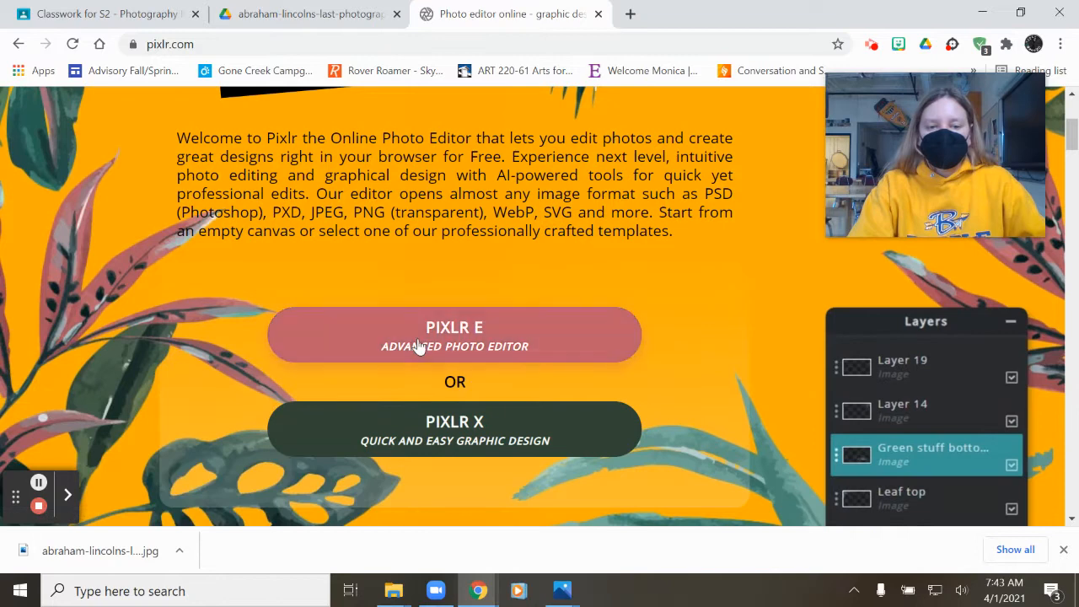
pyautogui.click(418, 346)
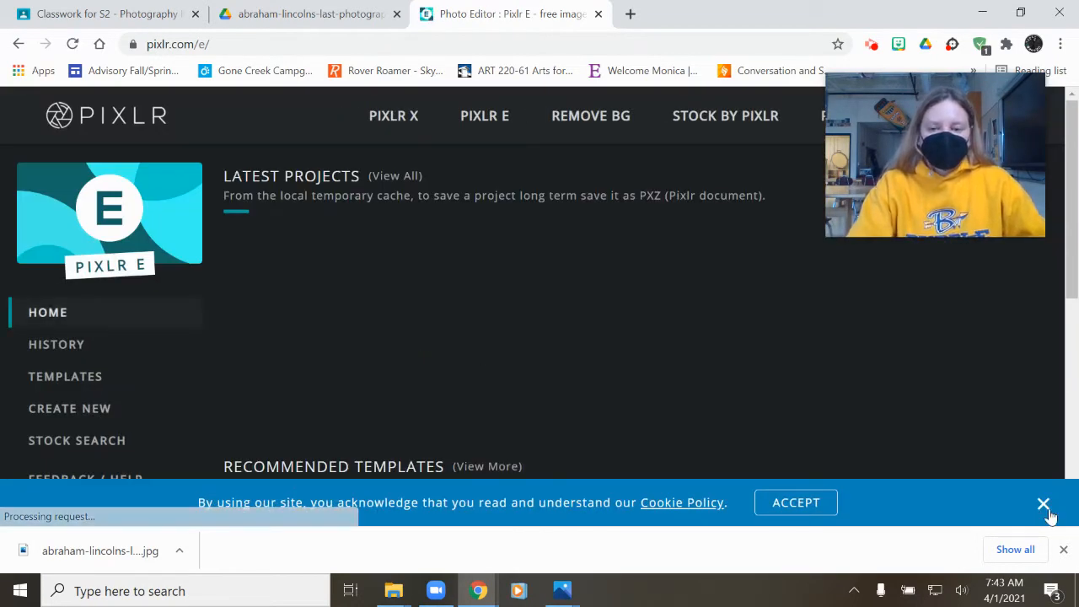
pyautogui.click(1044, 505)
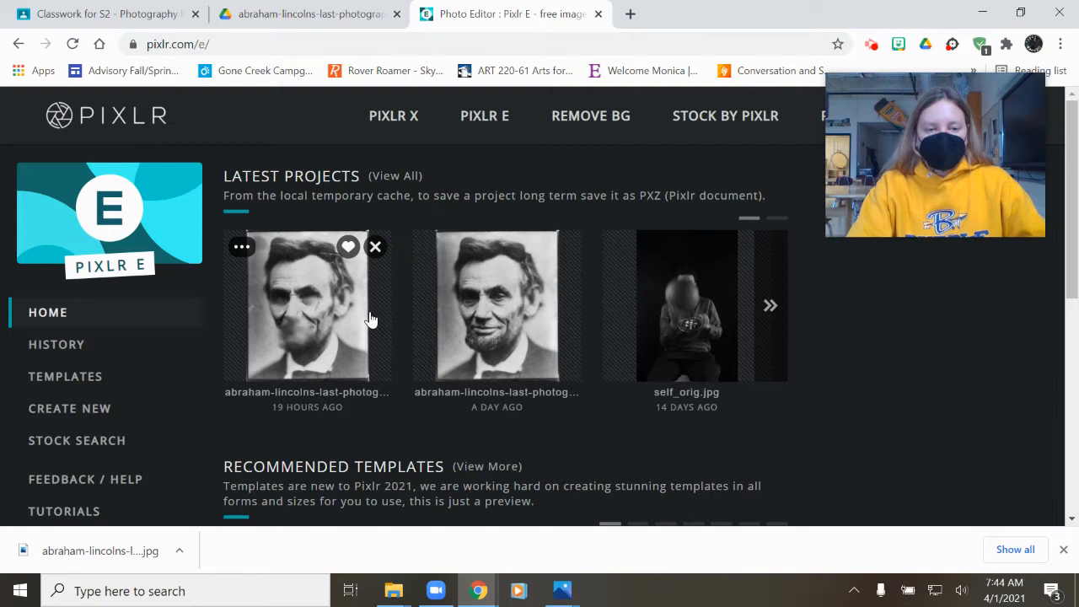
# Step: Open the image abraham-lincolns-last-photograph from the Downloads folder in the editor
pyautogui.scroll(-1, 107, 369)
pyautogui.scroll(-1, 169, 337)
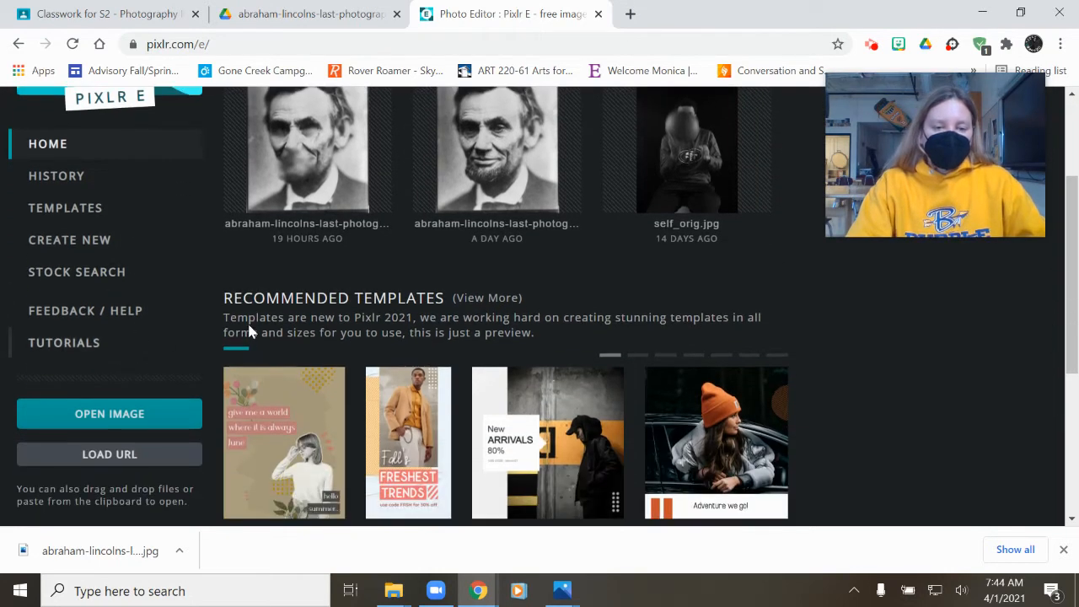
pyautogui.click(147, 415)
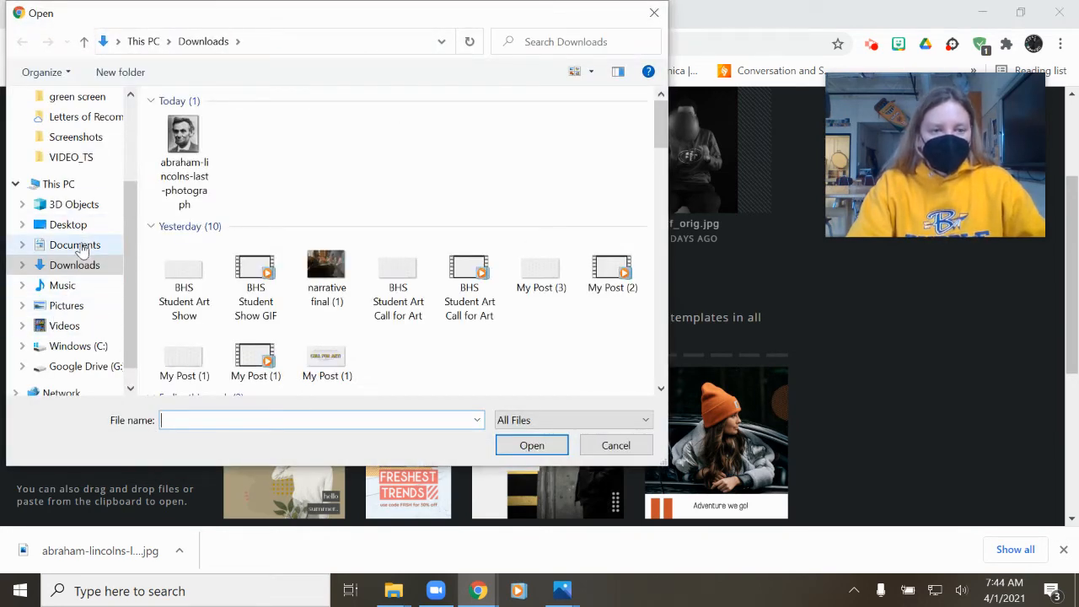
pyautogui.scroll(1, 81, 236)
pyautogui.click(182, 139)
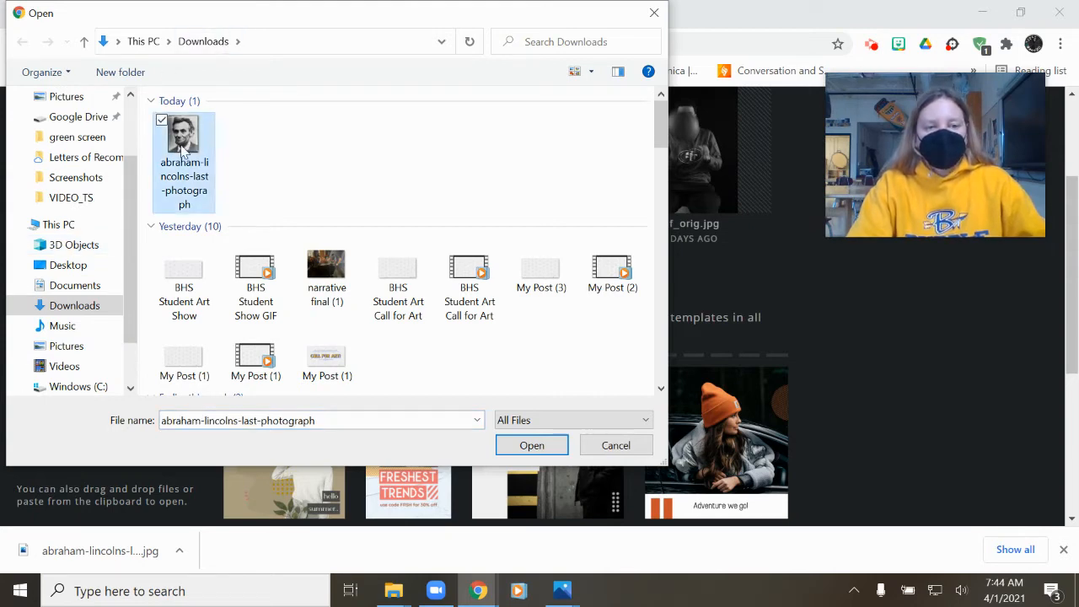
pyautogui.click(531, 445)
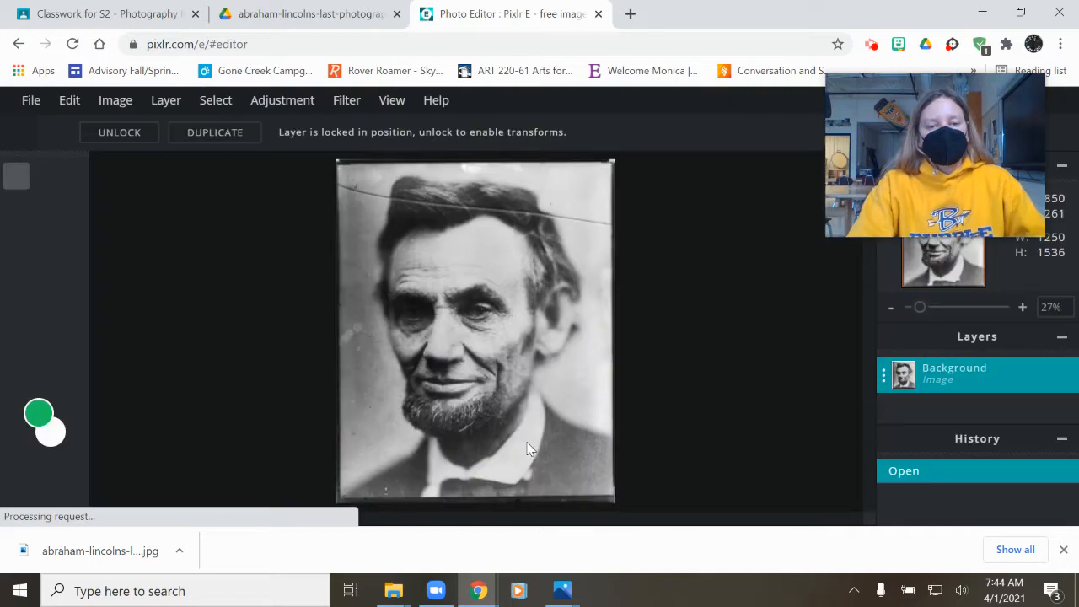
pyautogui.moveTo(955, 96); pyautogui.dragTo(931, 36)
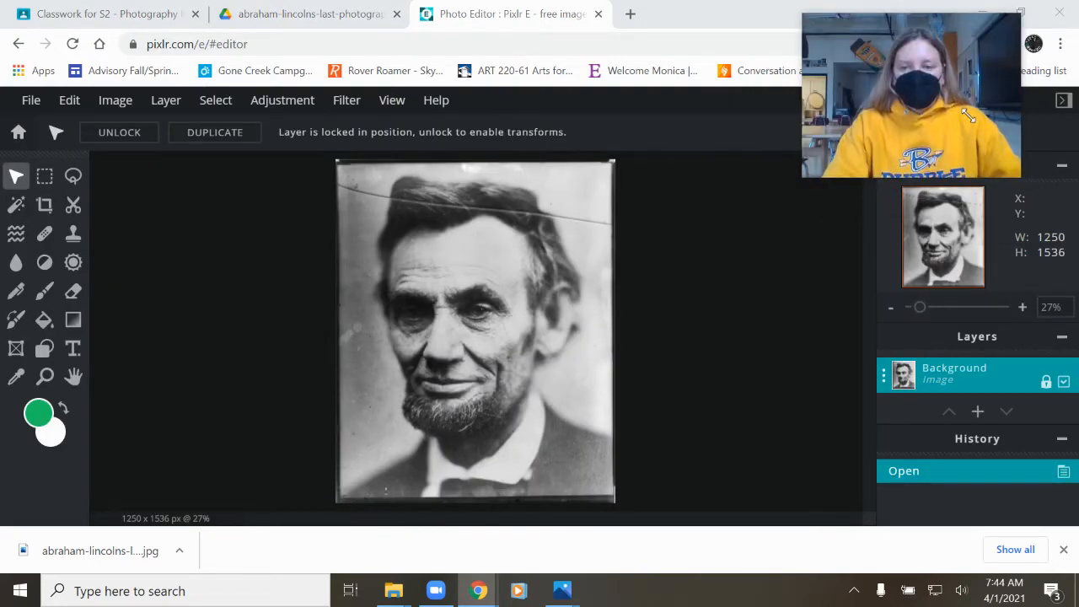
pyautogui.moveTo(831, 63); pyautogui.dragTo(792, 56)
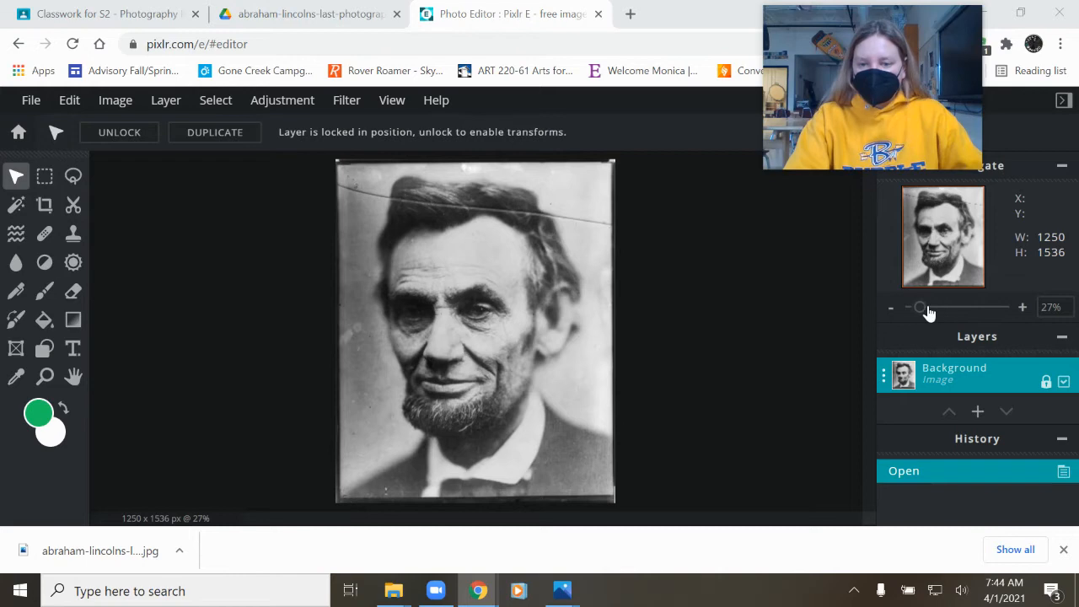
# Step: Enlarge the photo to 80% and examine the face and hair for spots and creases
pyautogui.moveTo(923, 308); pyautogui.dragTo(949, 336)
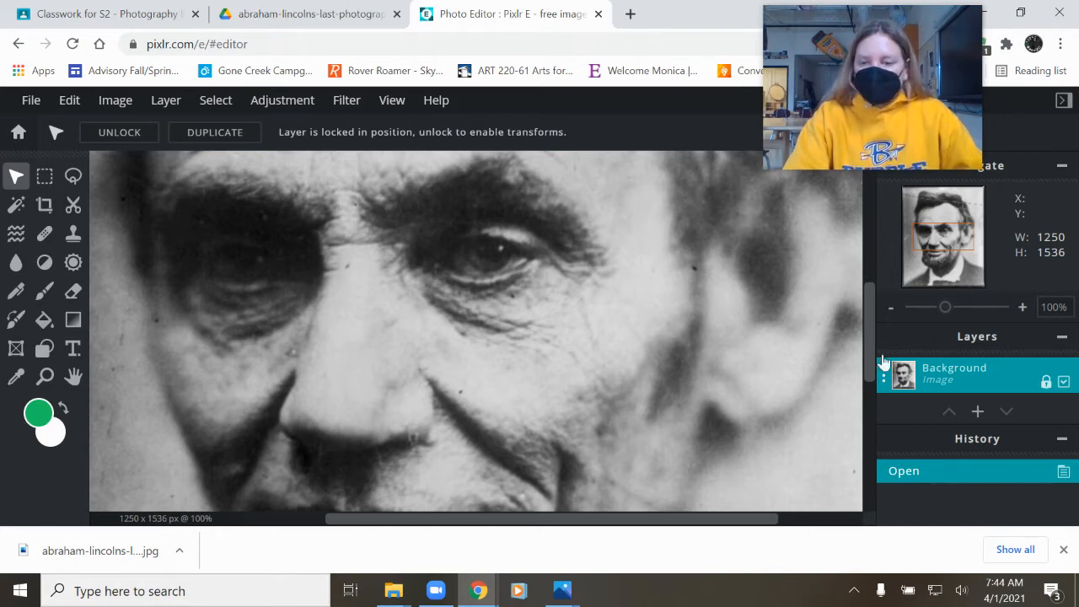
pyautogui.moveTo(949, 314); pyautogui.dragTo(938, 315)
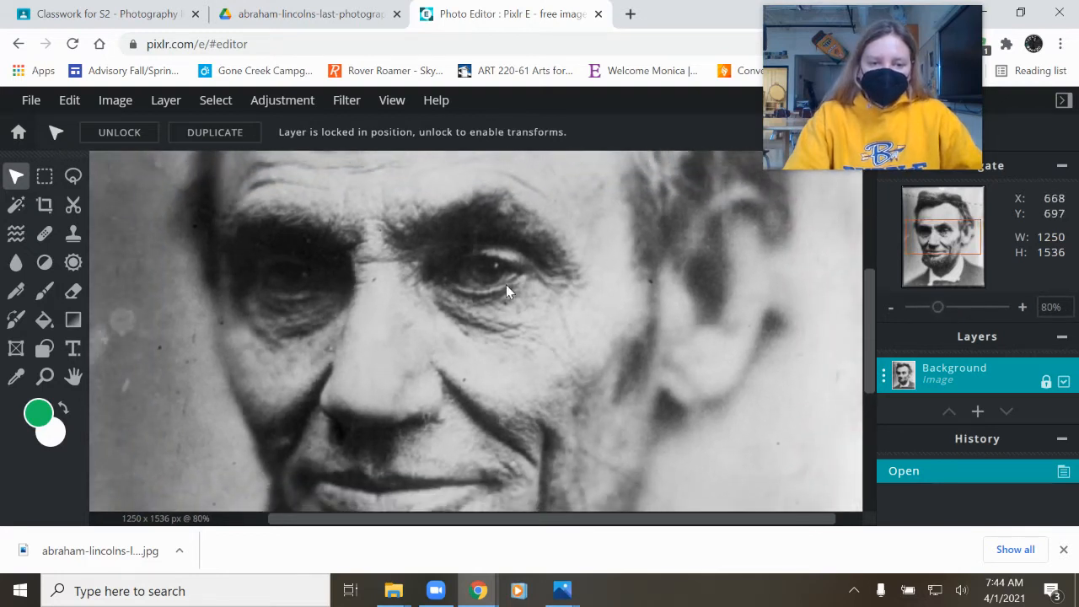
pyautogui.moveTo(866, 325); pyautogui.dragTo(858, 356)
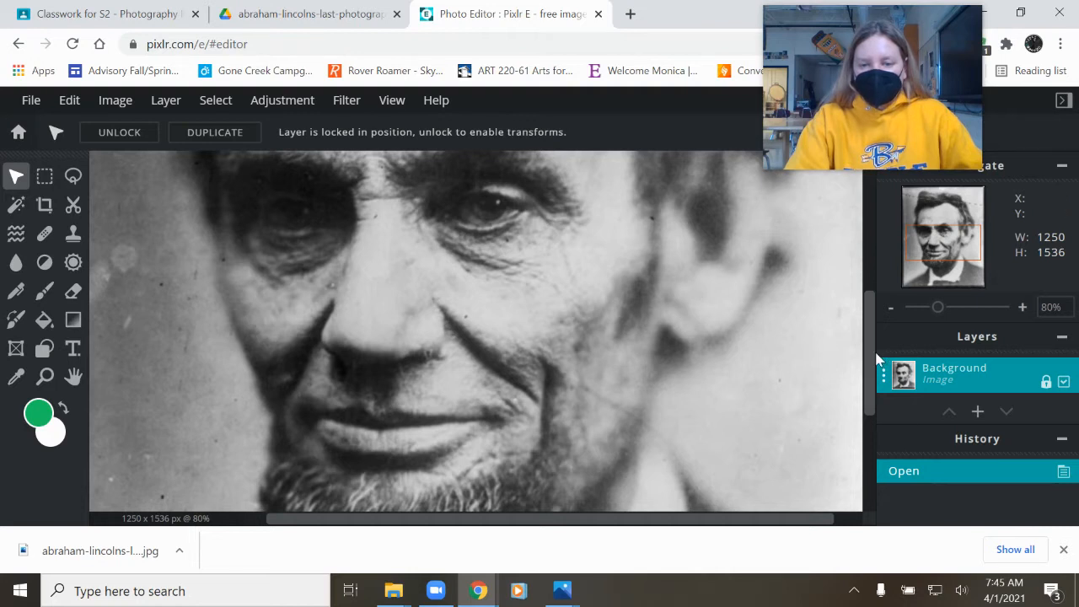
pyautogui.moveTo(872, 356); pyautogui.dragTo(872, 321)
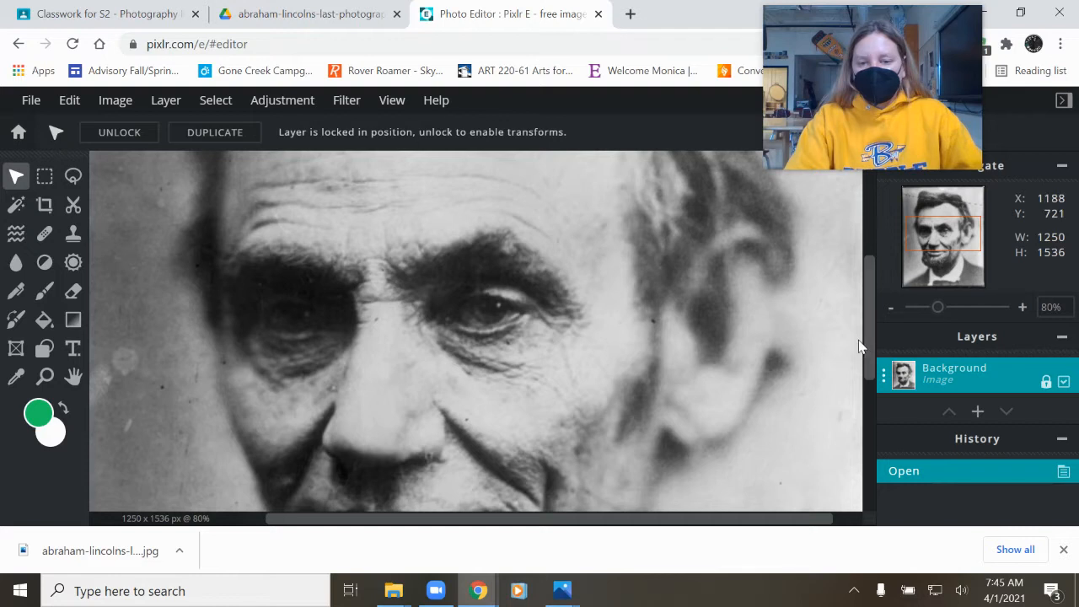
pyautogui.moveTo(872, 343)
pyautogui.mouseDown()
pyautogui.moveTo(876, 243)
pyautogui.moveTo(873, 341)
pyautogui.mouseUp()
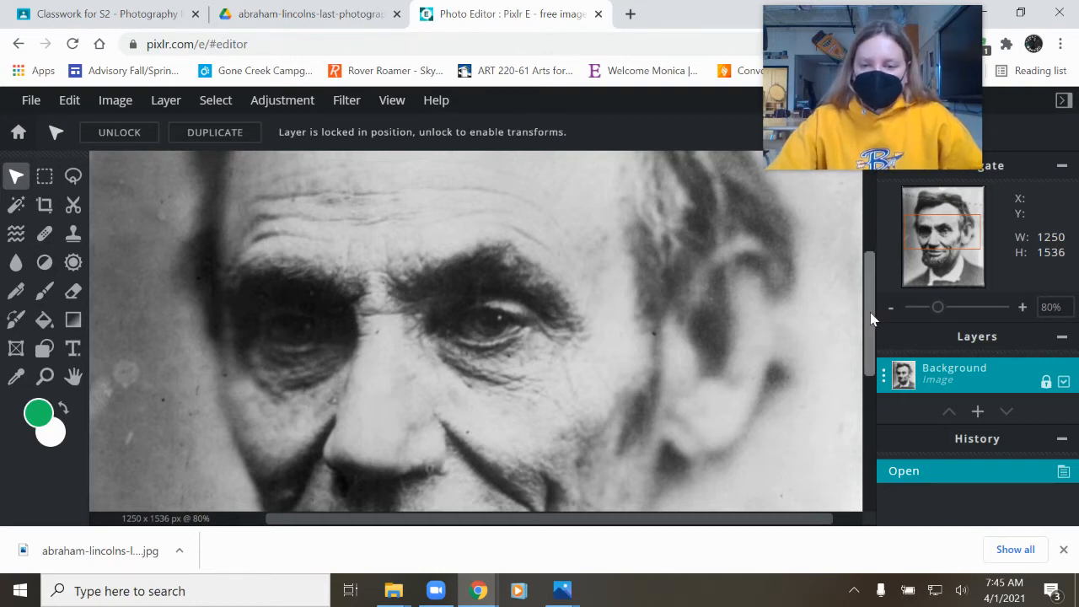
pyautogui.moveTo(872, 318); pyautogui.dragTo(872, 221)
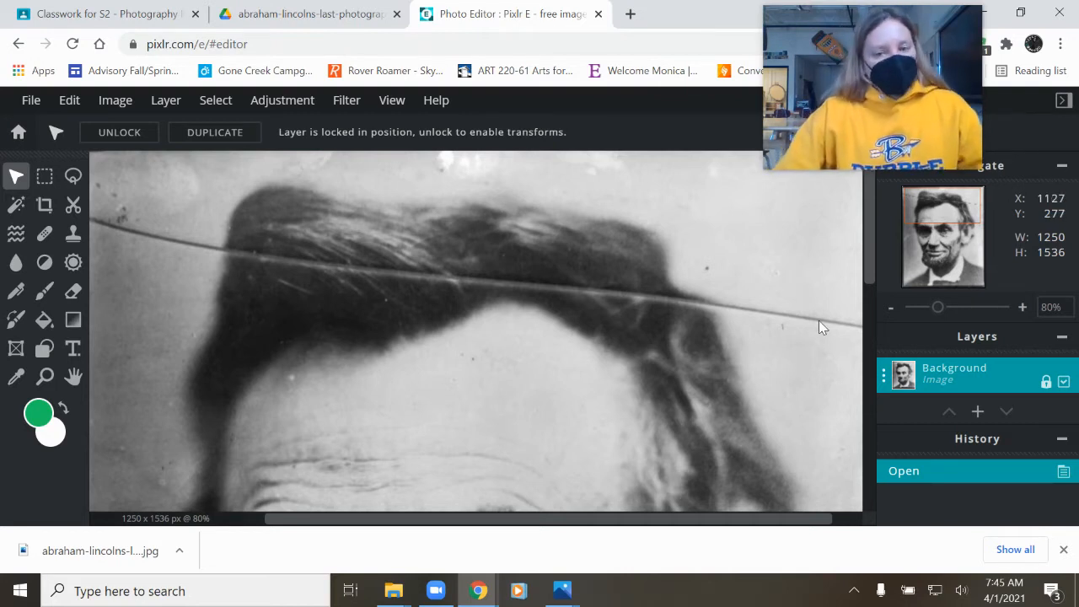
# Step: Activate the Clone tool and clear the advertisement and the browser's download bar from the workspace
pyautogui.click(74, 233)
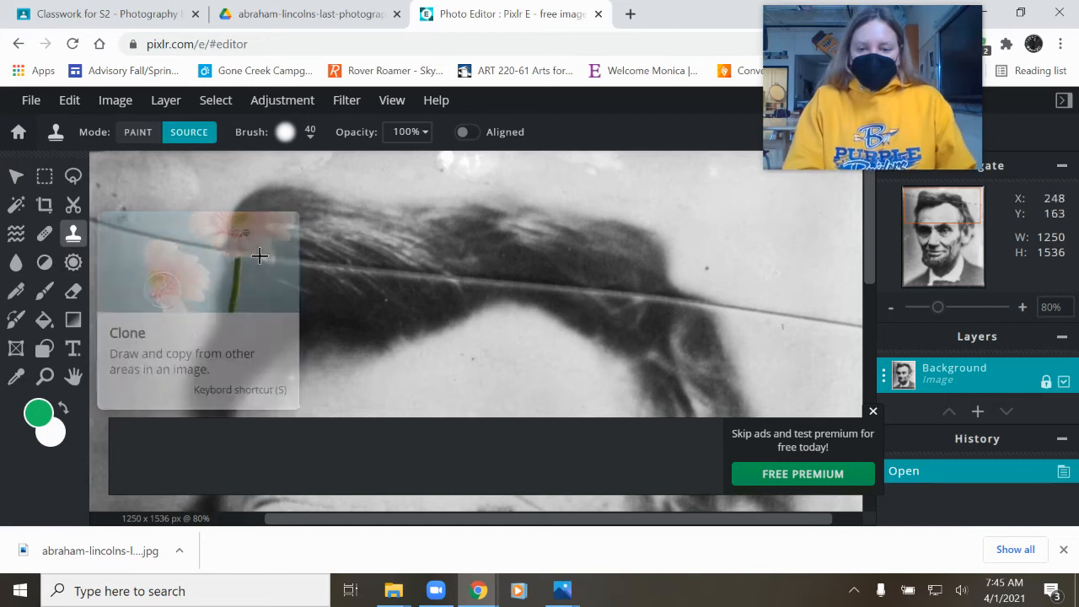
pyautogui.click(873, 410)
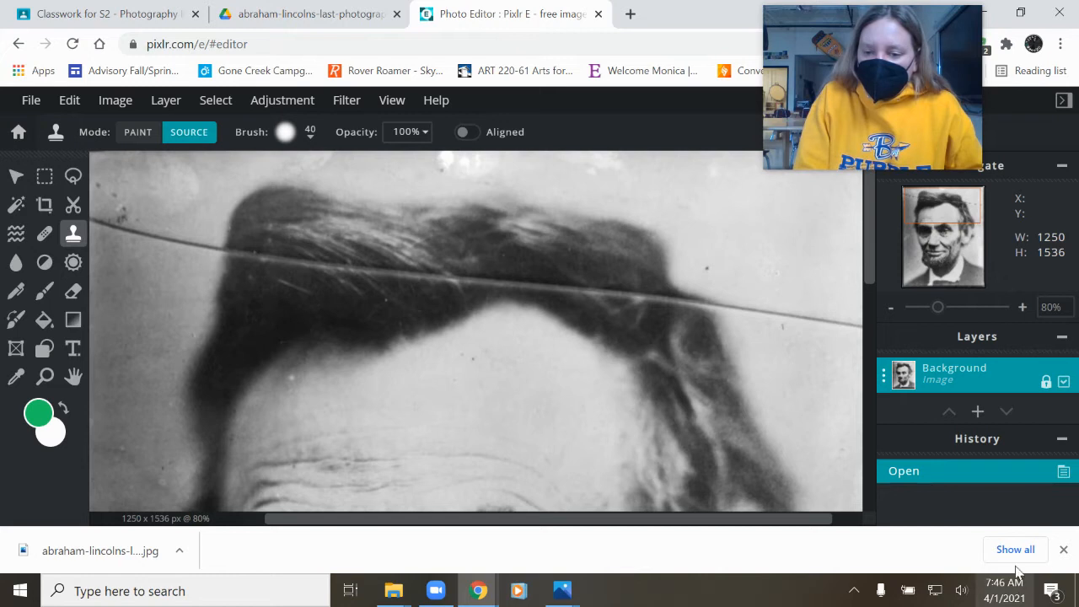
pyautogui.click(1063, 549)
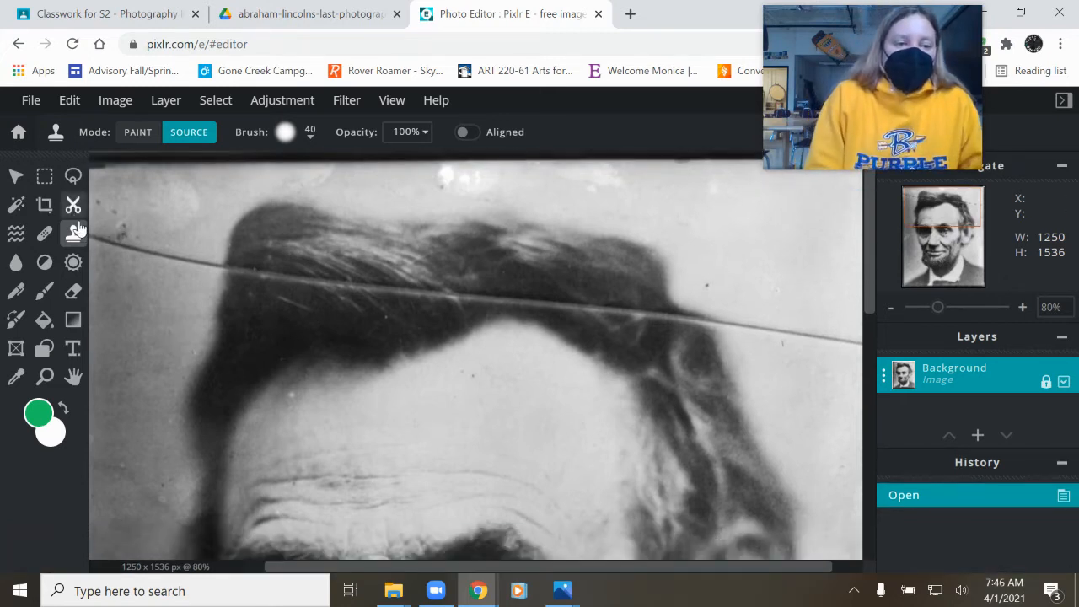
# Step: Set the Clone brush to a size of 64 px with 0% softness
pyautogui.click(310, 139)
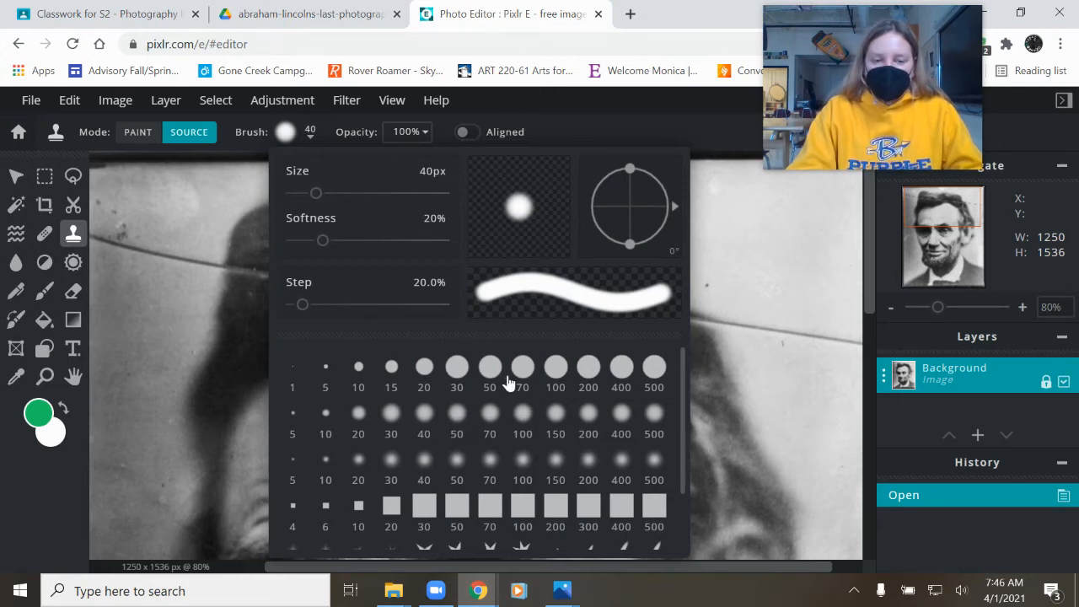
pyautogui.moveTo(317, 200); pyautogui.dragTo(333, 196)
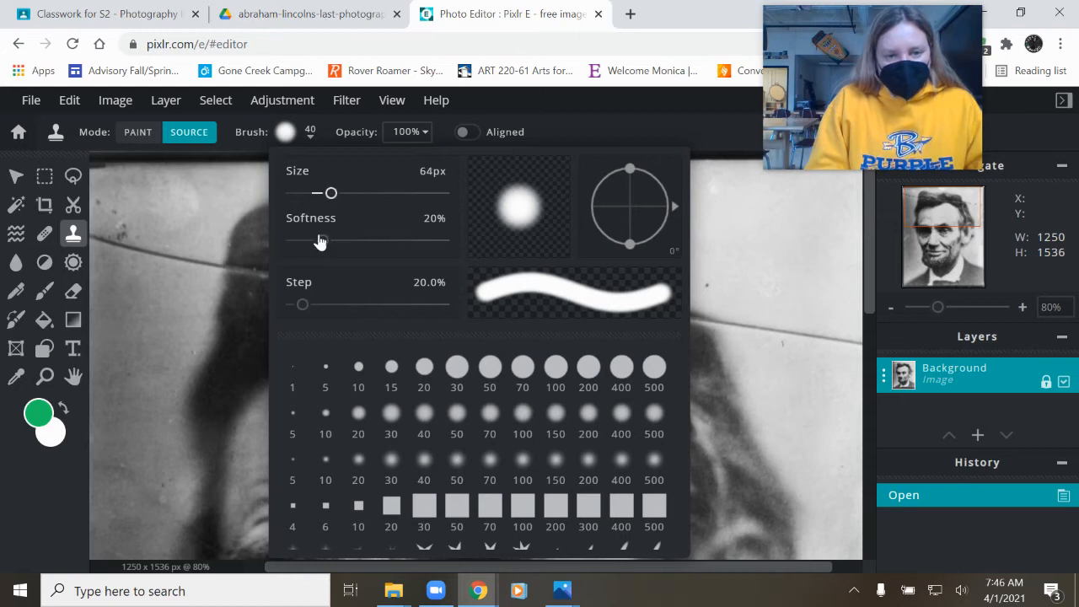
pyautogui.moveTo(322, 241); pyautogui.dragTo(245, 252)
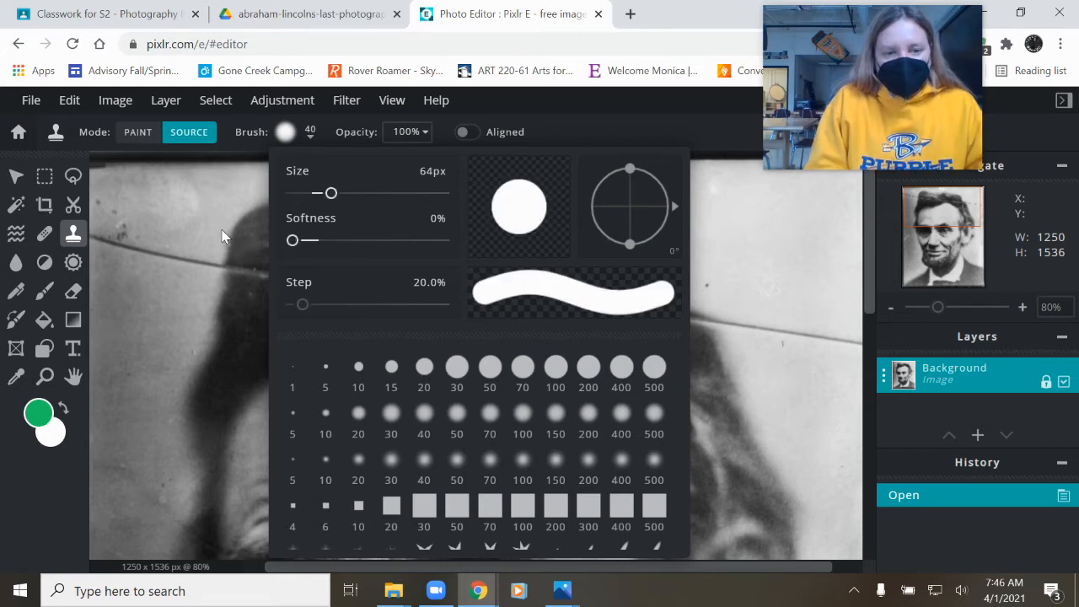
pyautogui.click(221, 240)
# Step: Show the face at 70% zoom, set the Clone brush size to 85 px and switch the tool to Source mode
pyautogui.scroll(-1, 294, 390)
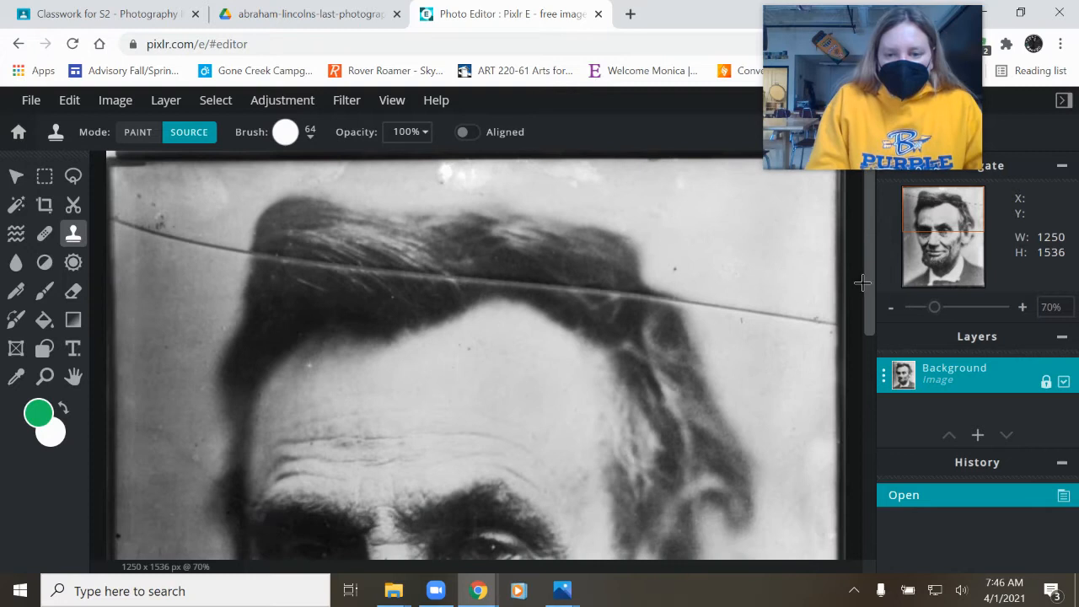
pyautogui.moveTo(872, 284); pyautogui.dragTo(848, 354)
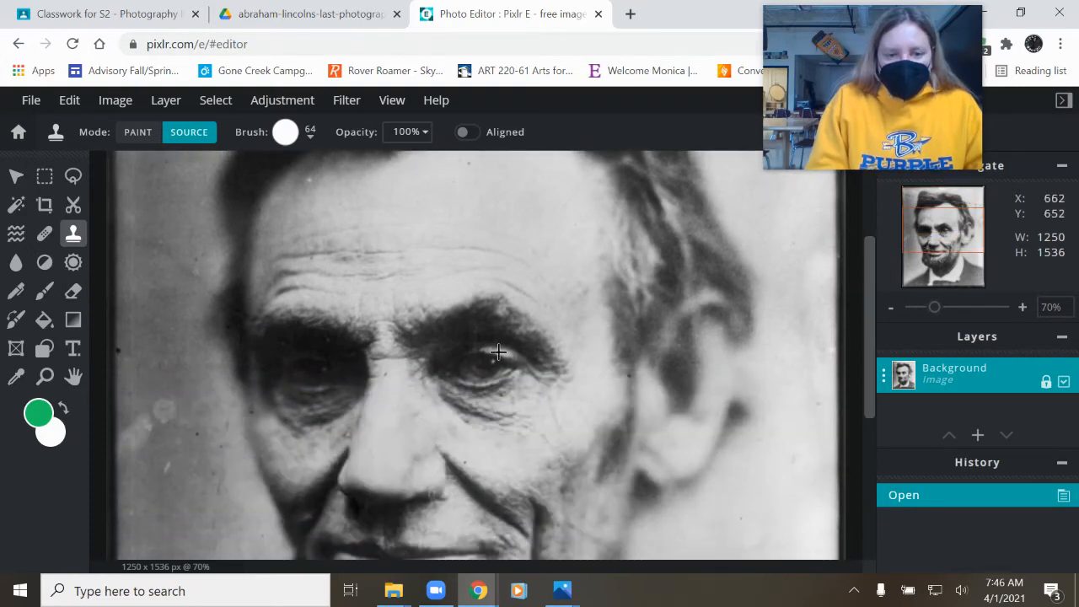
pyautogui.click(308, 133)
pyautogui.moveTo(320, 200); pyautogui.dragTo(335, 199)
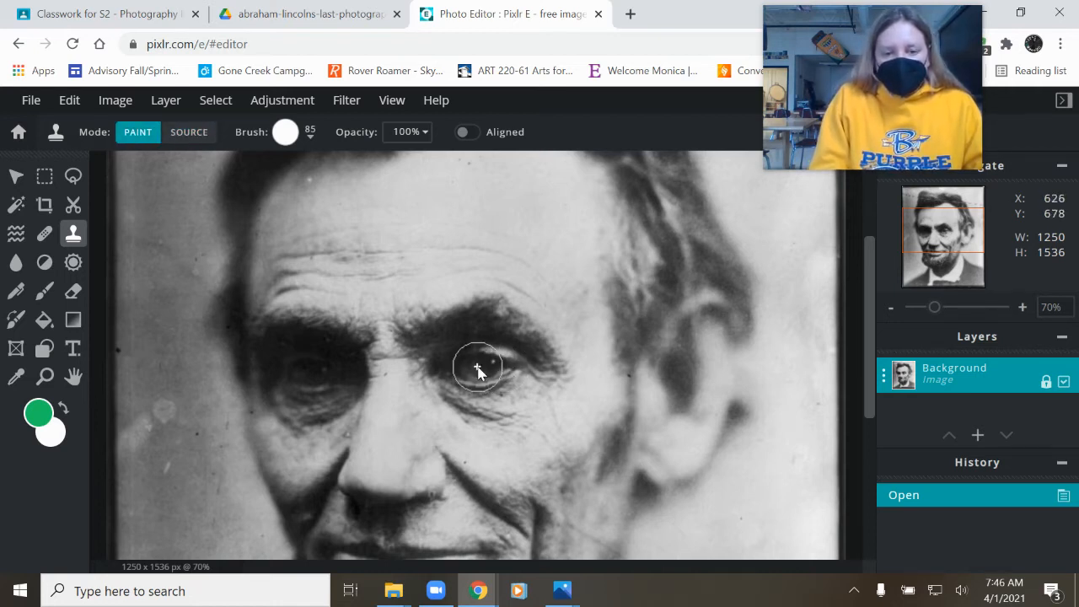
pyautogui.press('alt')
pyautogui.press('alt')
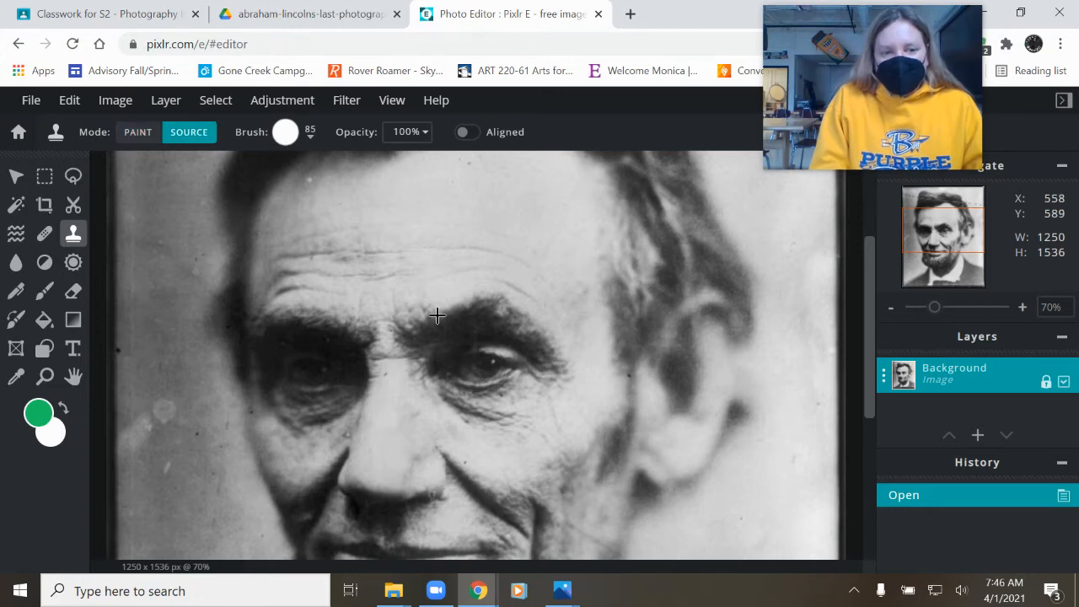
pyautogui.press('alt')
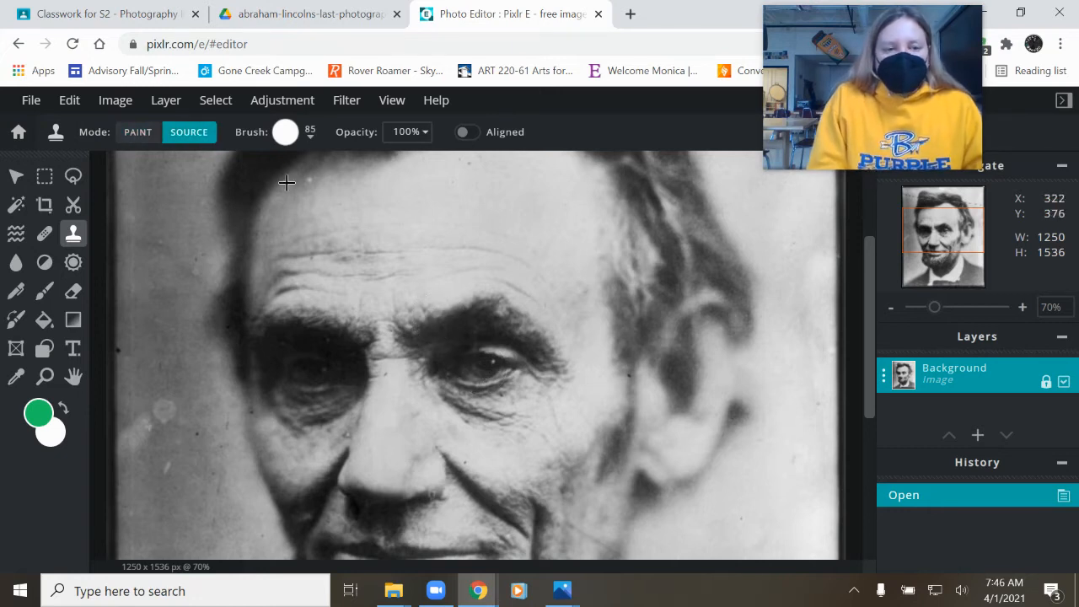
# Step: Set the Clone brush size to 330 px, sample the eye nearest the visible ear and return to source selection
pyautogui.click(308, 134)
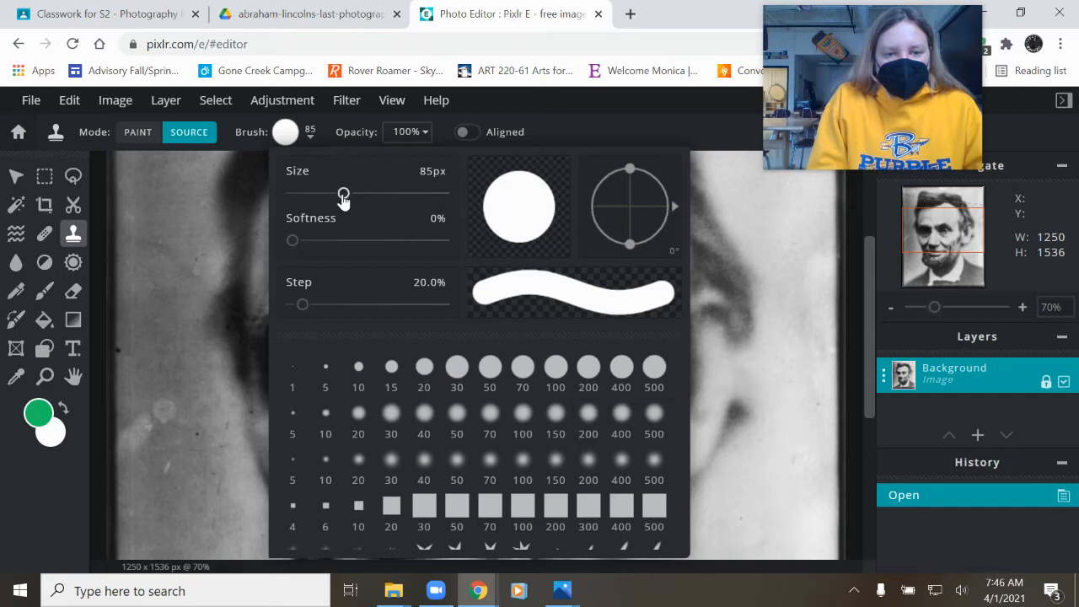
pyautogui.moveTo(341, 194); pyautogui.dragTo(376, 199)
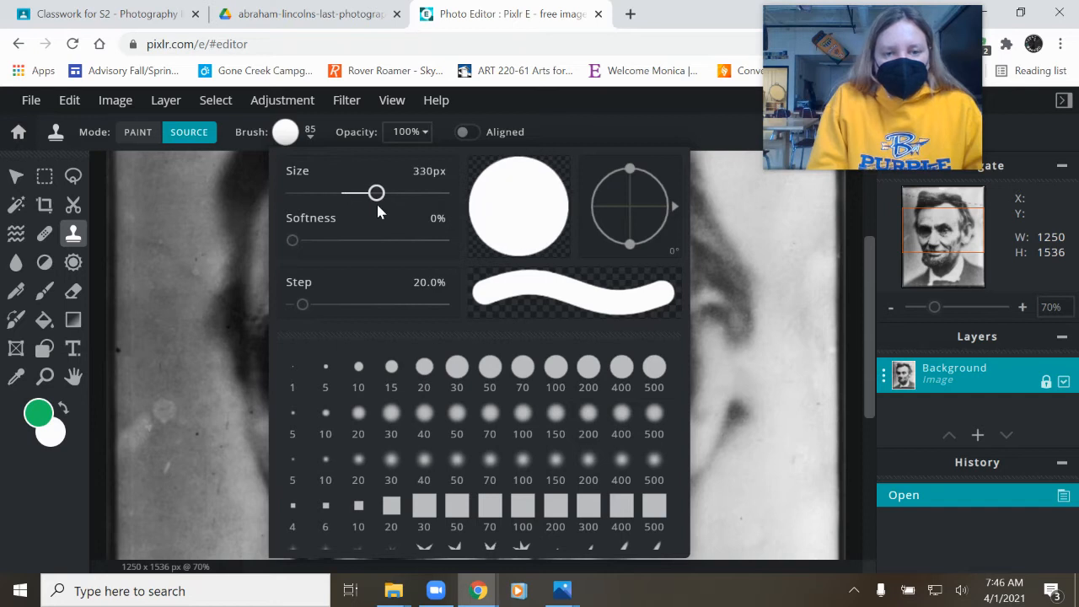
pyautogui.click(208, 358)
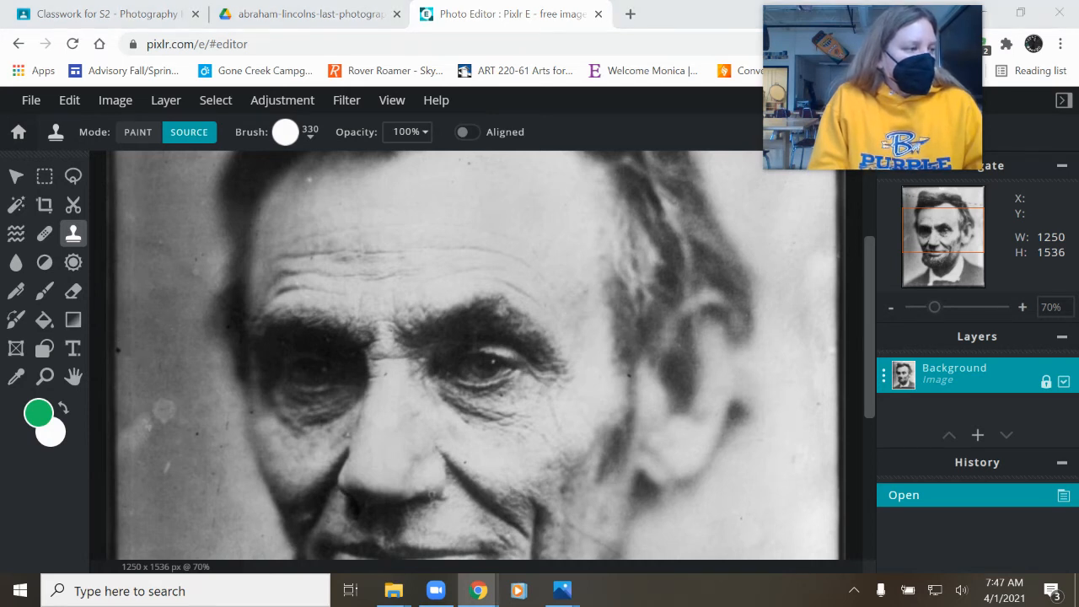
pyautogui.click(479, 370)
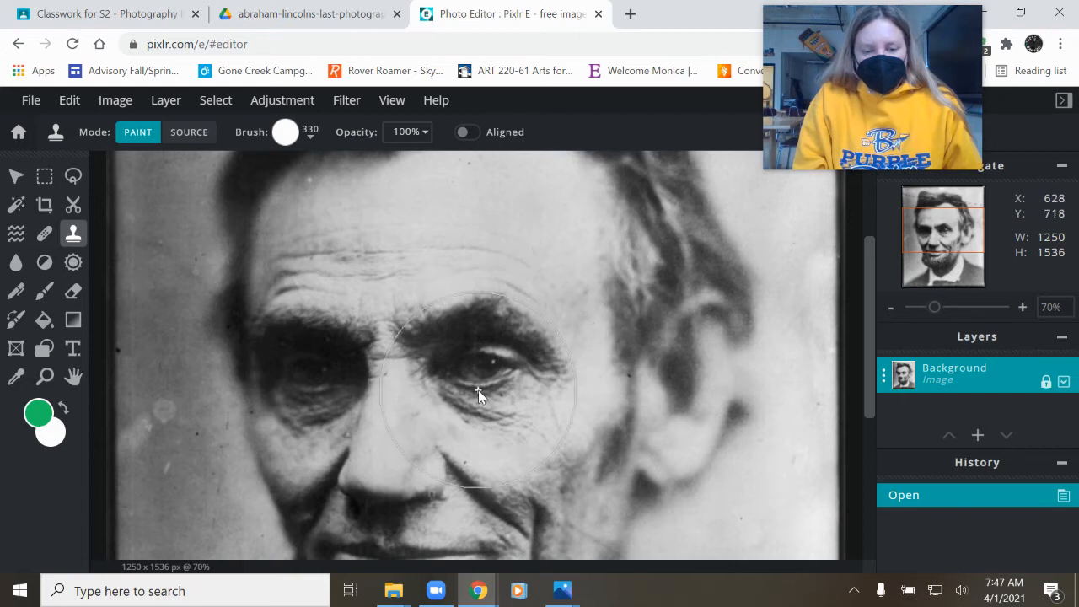
pyautogui.press('alt')
pyautogui.press('alt')
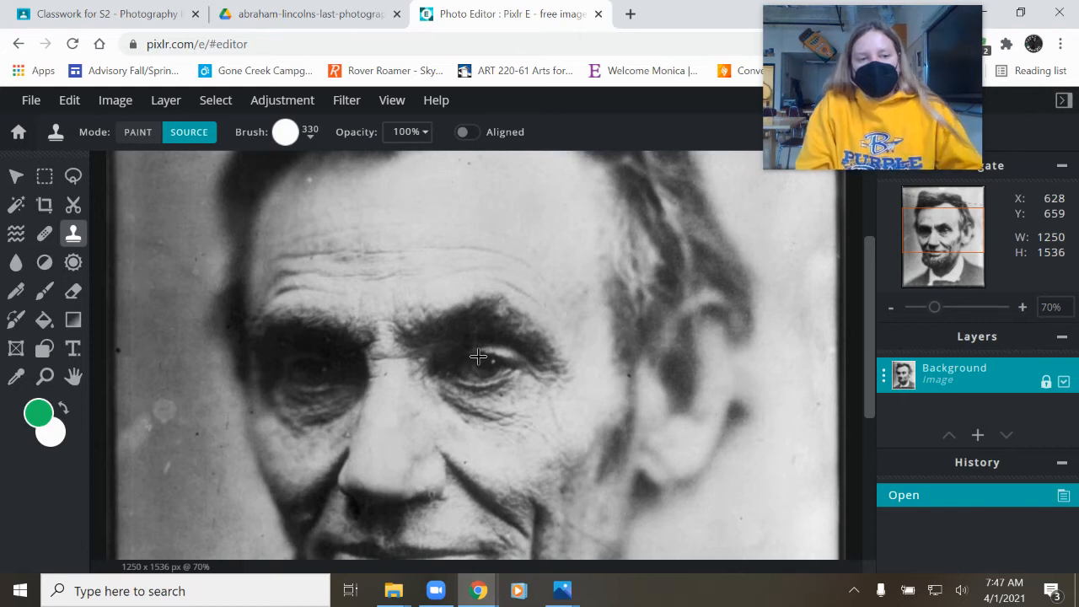
# Step: Set the Clone brush size to 120 px and sample the eye nearest the visible ear as the source
pyautogui.click(309, 140)
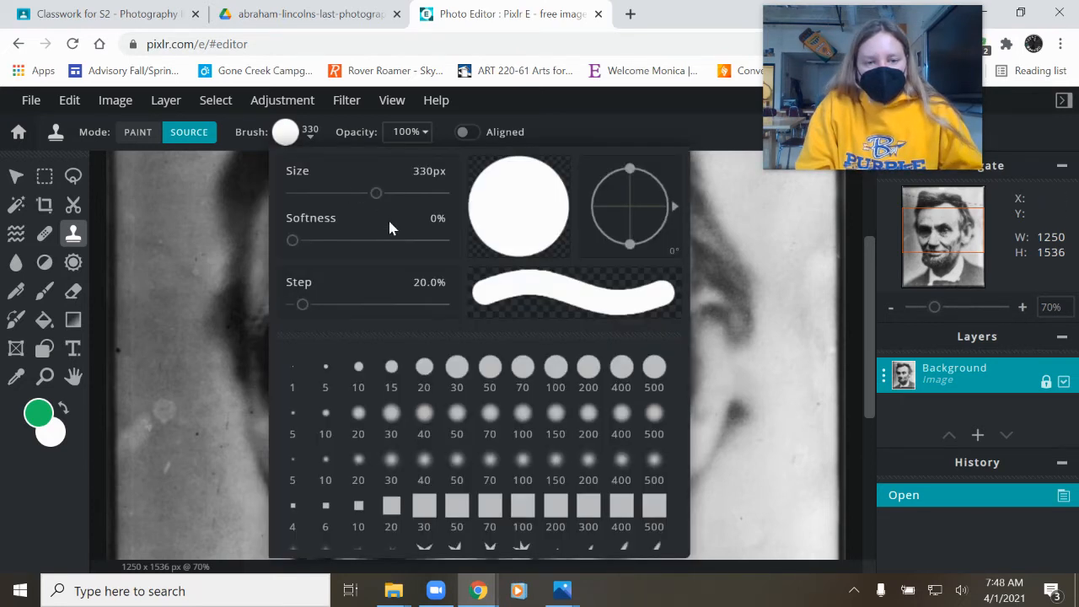
pyautogui.moveTo(376, 194)
pyautogui.mouseDown()
pyautogui.moveTo(354, 196)
pyautogui.moveTo(357, 205)
pyautogui.mouseUp()
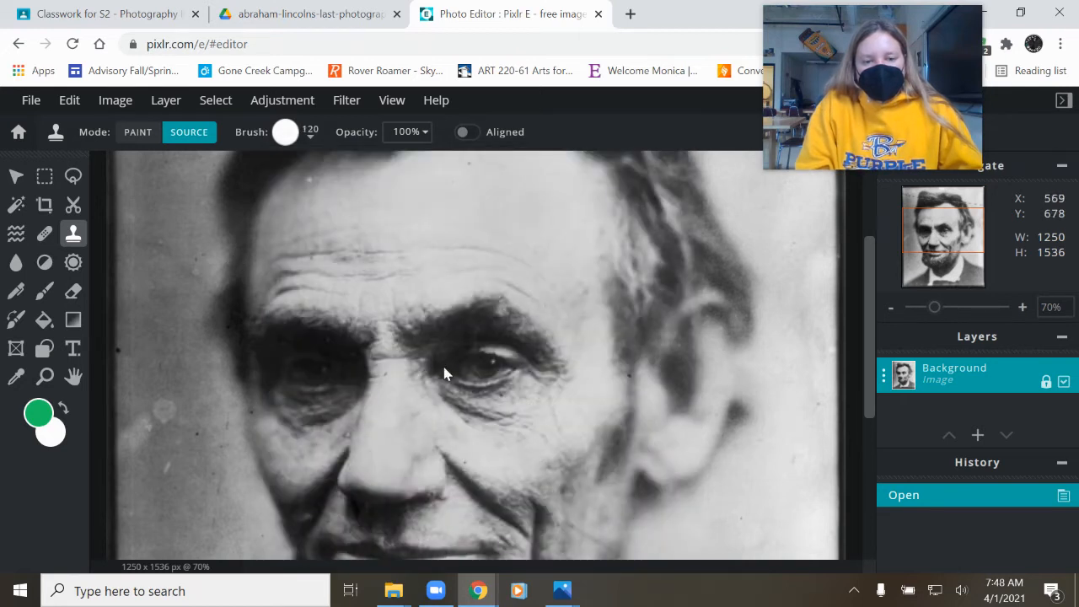
pyautogui.click(489, 357)
pyautogui.press('ctrl')
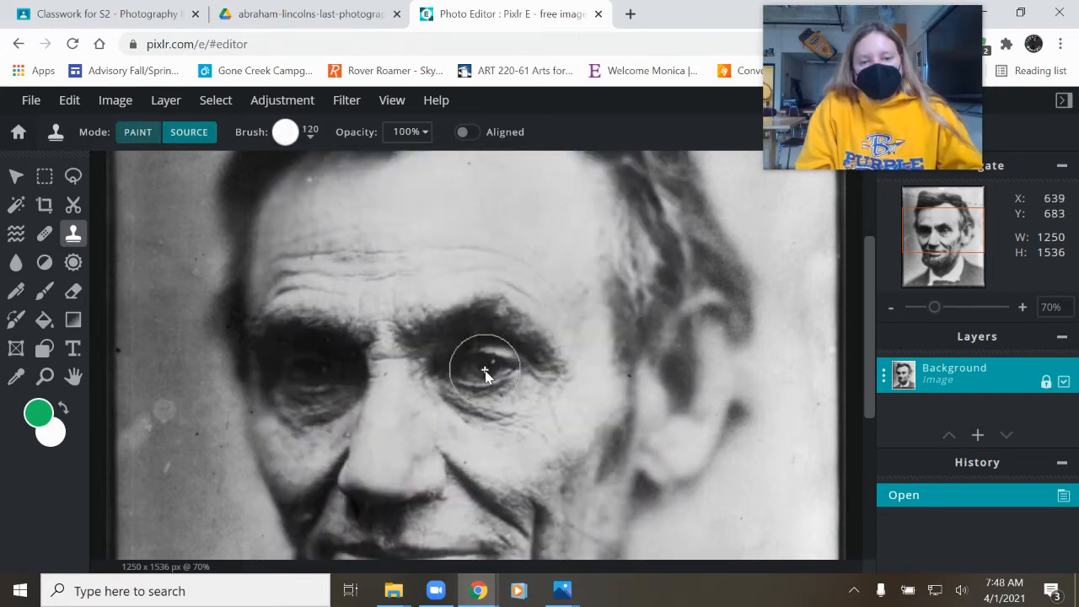
pyautogui.press('ctrl')
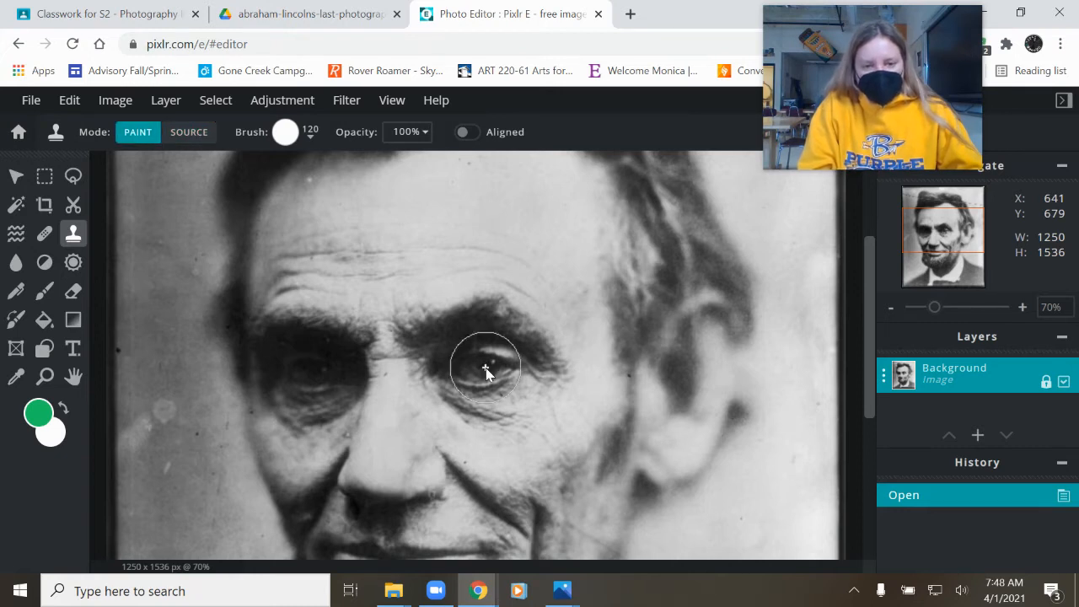
pyautogui.click(486, 368)
pyautogui.click(485, 367)
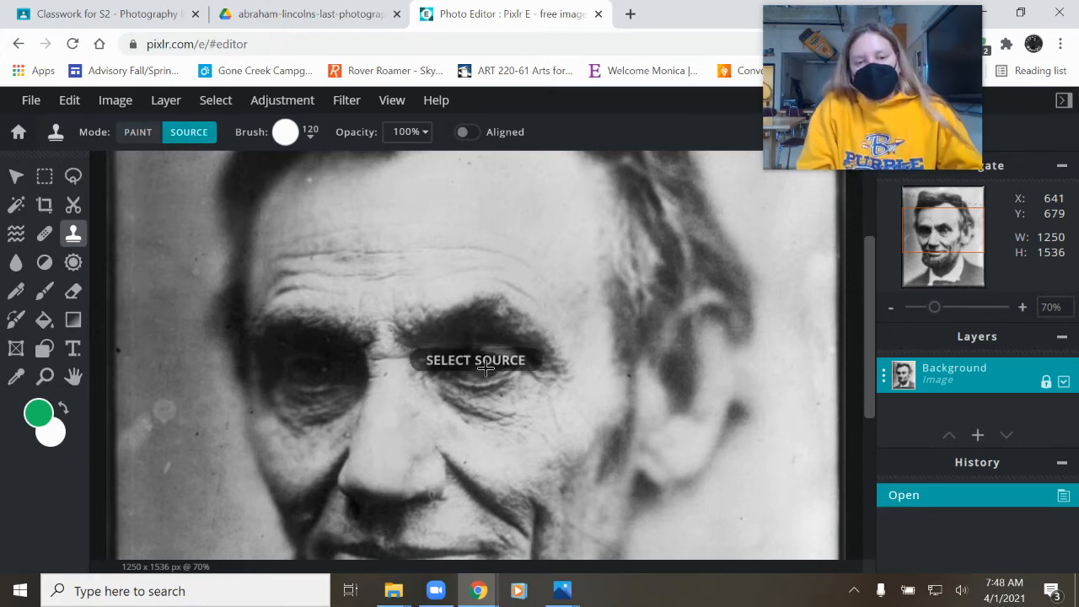
# Step: Try stamping the sampled eye onto the middle of the forehead with the hard-edged brush, and undo the stamp
pyautogui.click(386, 245)
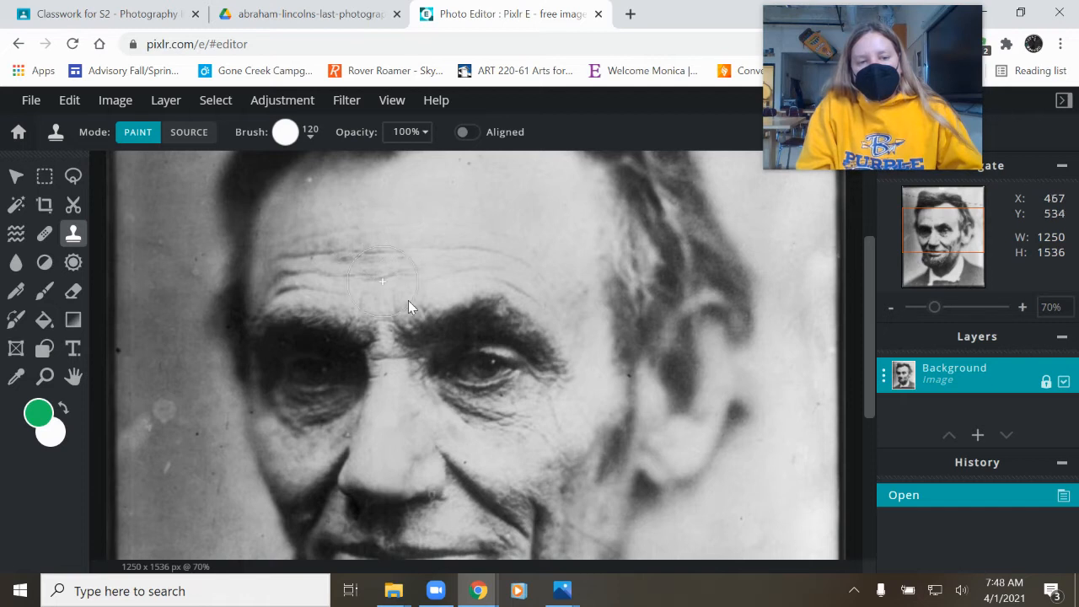
pyautogui.click(386, 244)
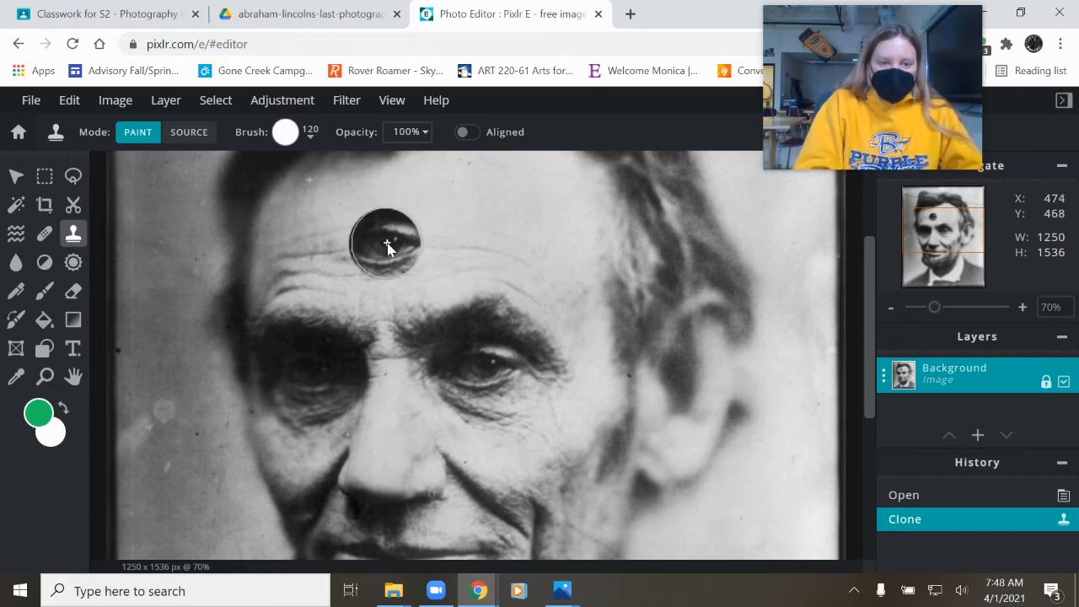
pyautogui.hotkey('ctrl', 'z')
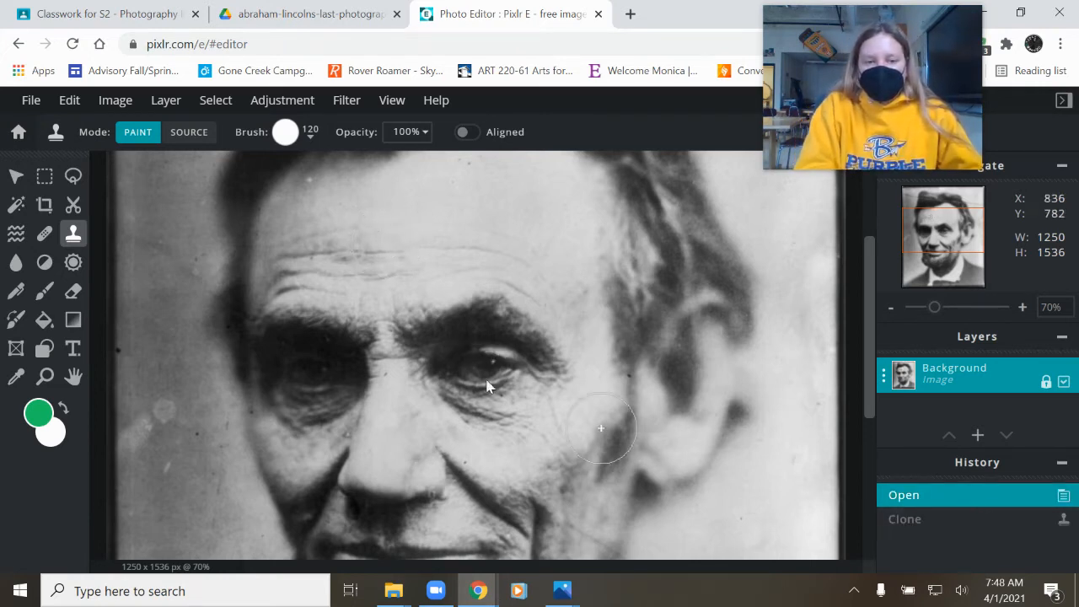
# Step: Set the Clone brush's softness to 26% and its size to 210 px
pyautogui.click(307, 138)
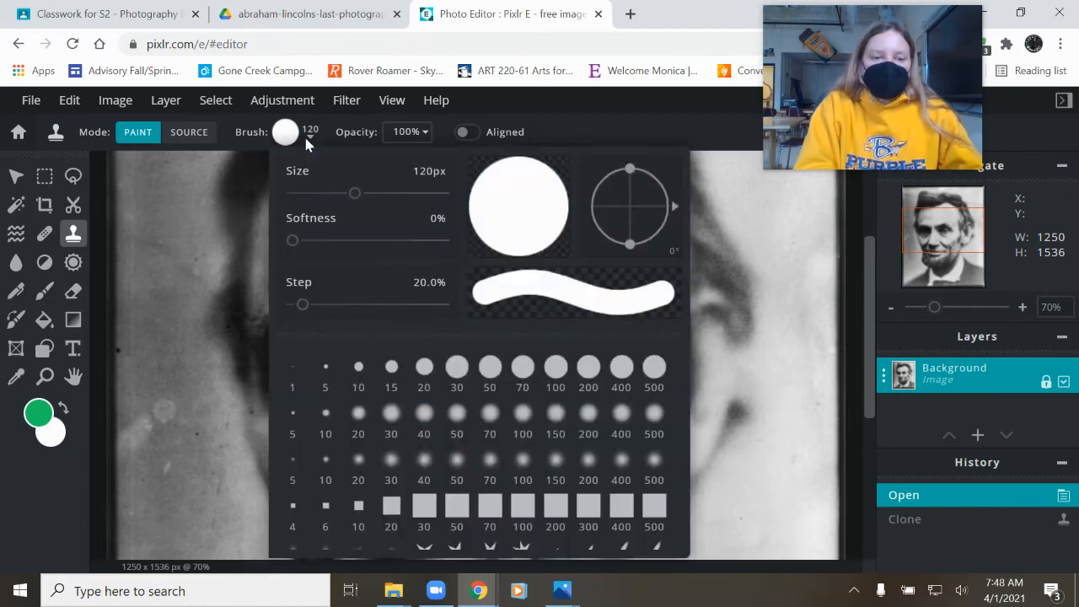
pyautogui.moveTo(292, 240); pyautogui.dragTo(333, 243)
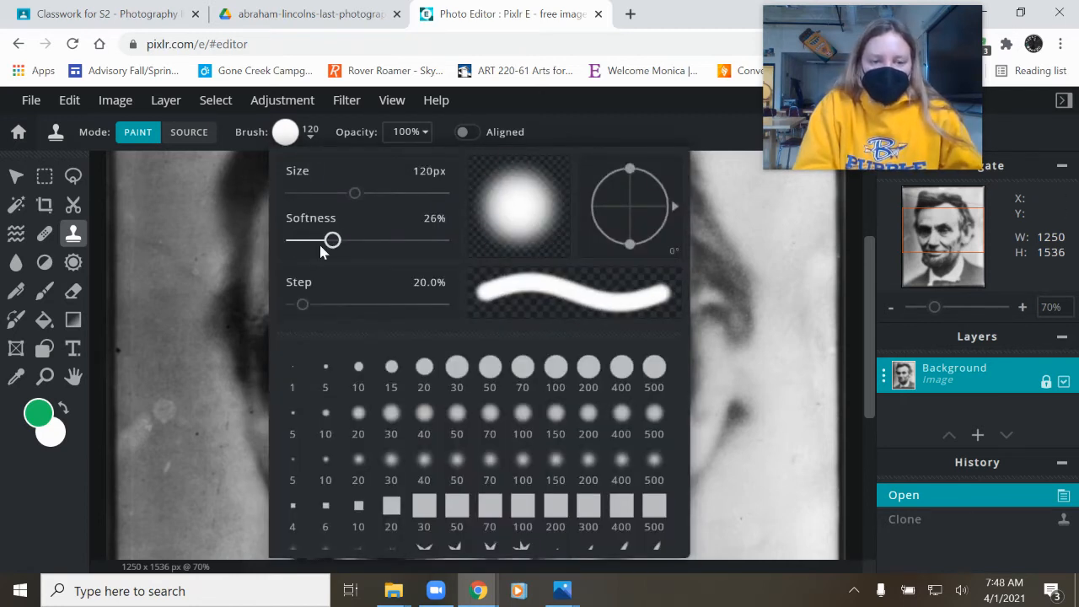
pyautogui.click(205, 241)
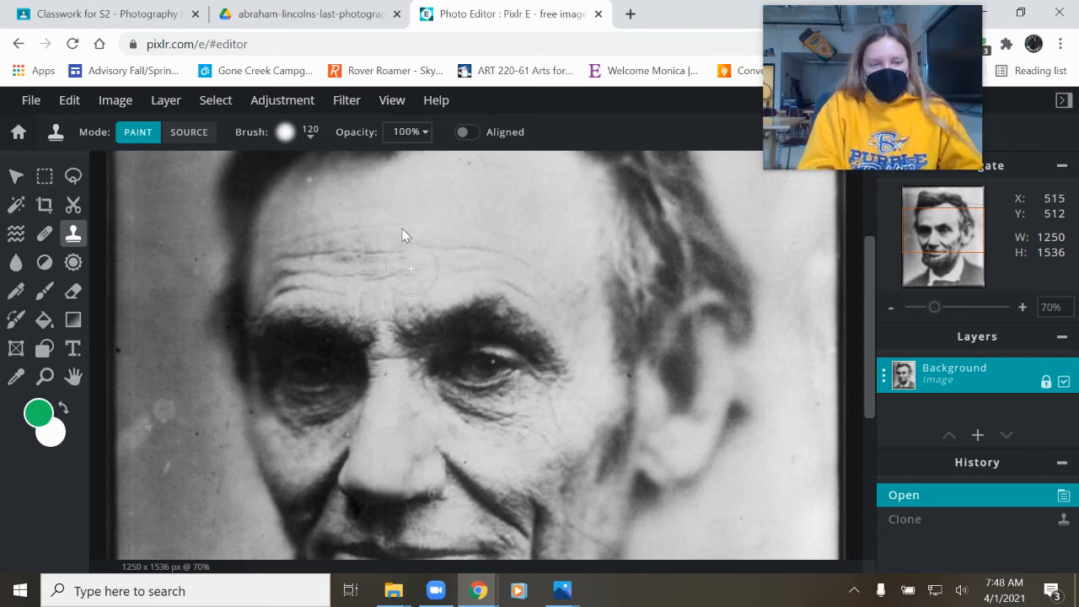
pyautogui.click(310, 135)
pyautogui.moveTo(352, 196); pyautogui.dragTo(362, 194)
pyautogui.click(249, 234)
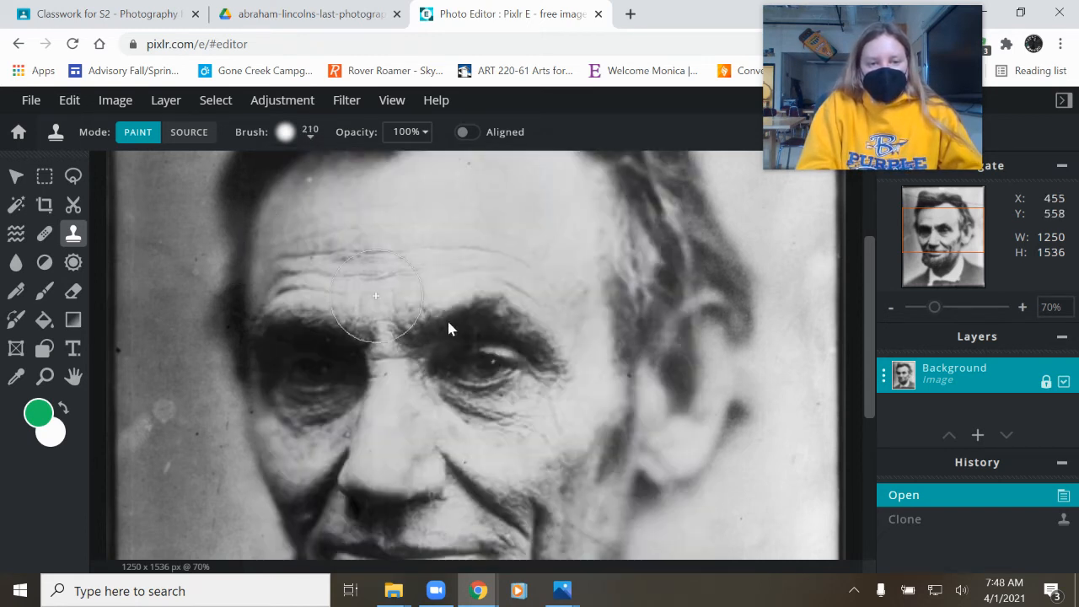
# Step: Sample the eye again, try stamping it onto the forehead with the softened brush, and undo that clone
pyautogui.keyDown('ctrl'); pyautogui.click(487, 359); pyautogui.keyUp('ctrl')
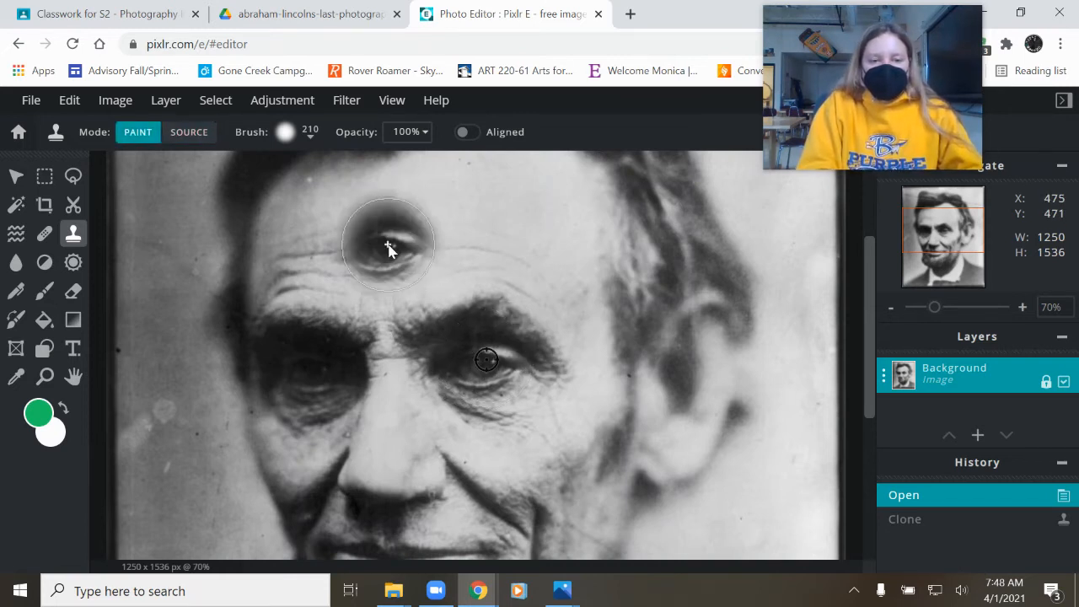
pyautogui.click(388, 247)
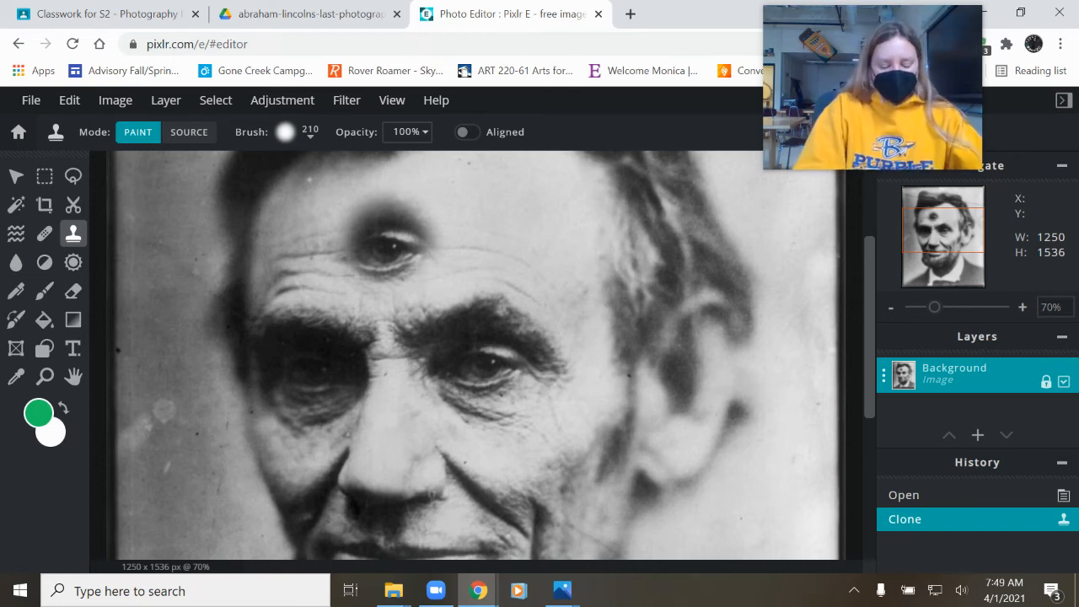
pyautogui.hotkey('ctrl', 'z')
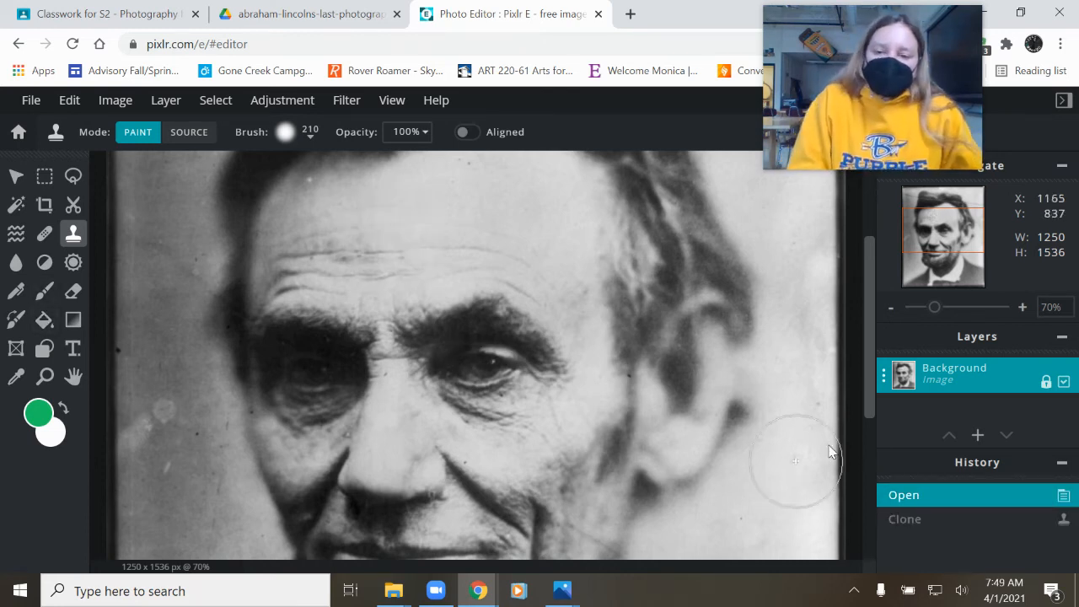
# Step: Bring the crease across the hair into view and set the Clone brush size to 65 px
pyautogui.scroll(3, 872, 320)
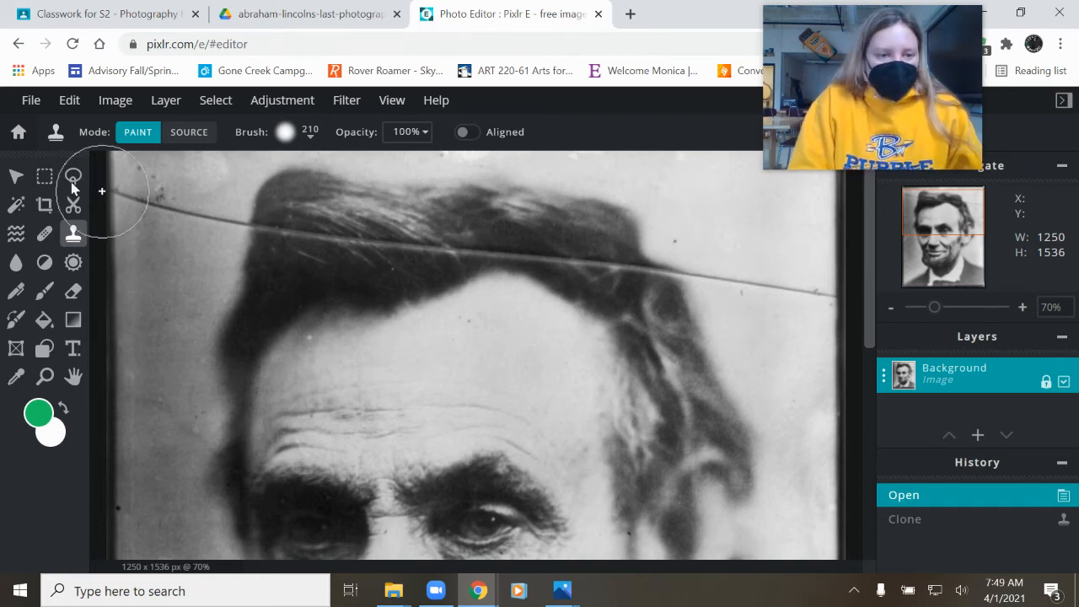
pyautogui.click(309, 138)
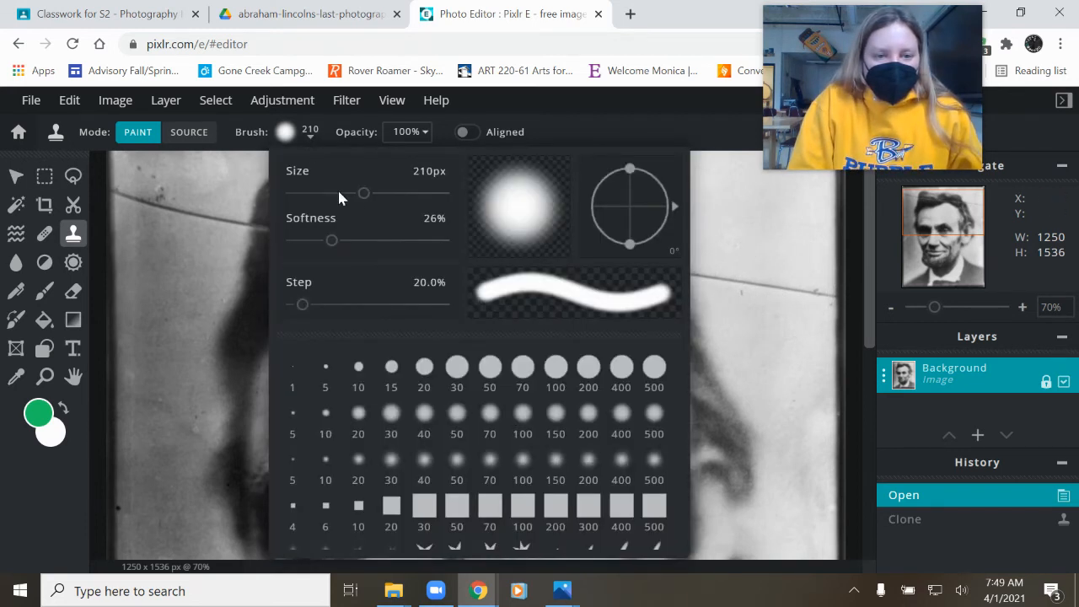
pyautogui.moveTo(363, 193); pyautogui.dragTo(331, 193)
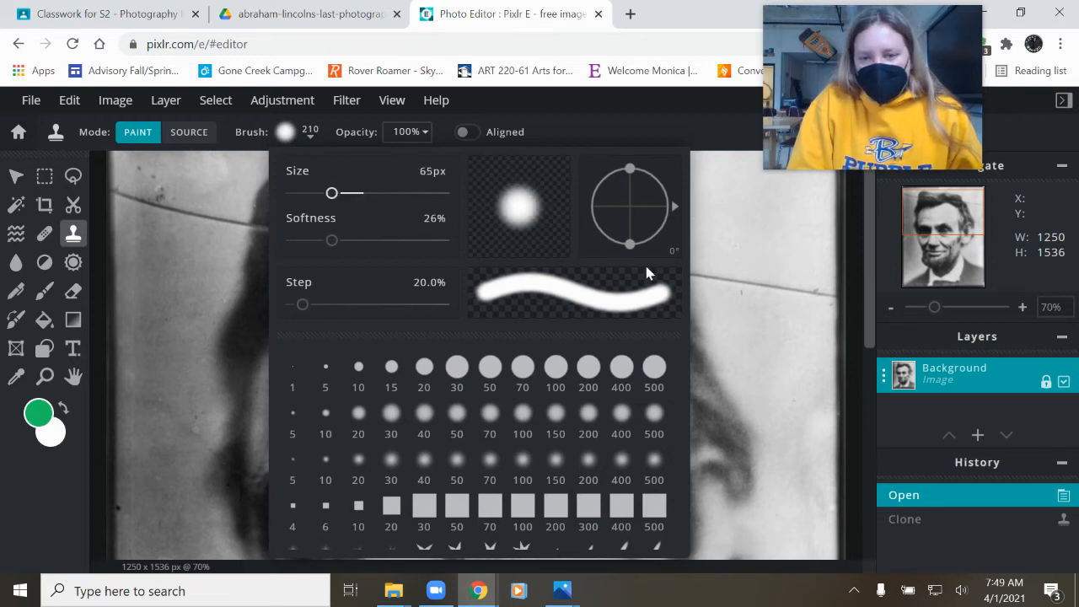
pyautogui.click(748, 226)
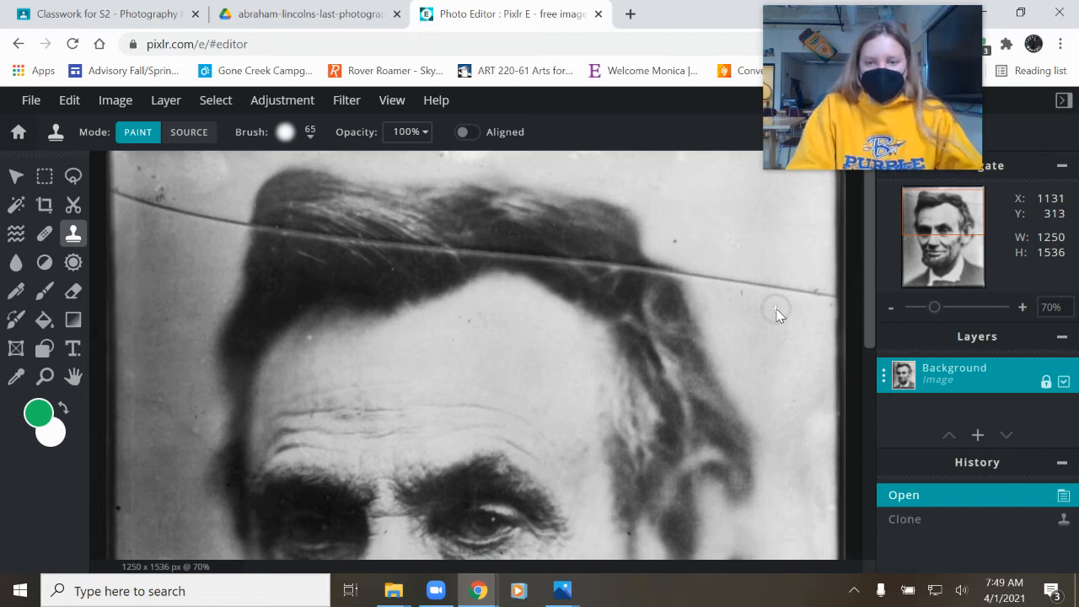
# Step: Sample clean background just below the crease on the photo's right side and clone it over a short stretch of the crease
pyautogui.press('alt')
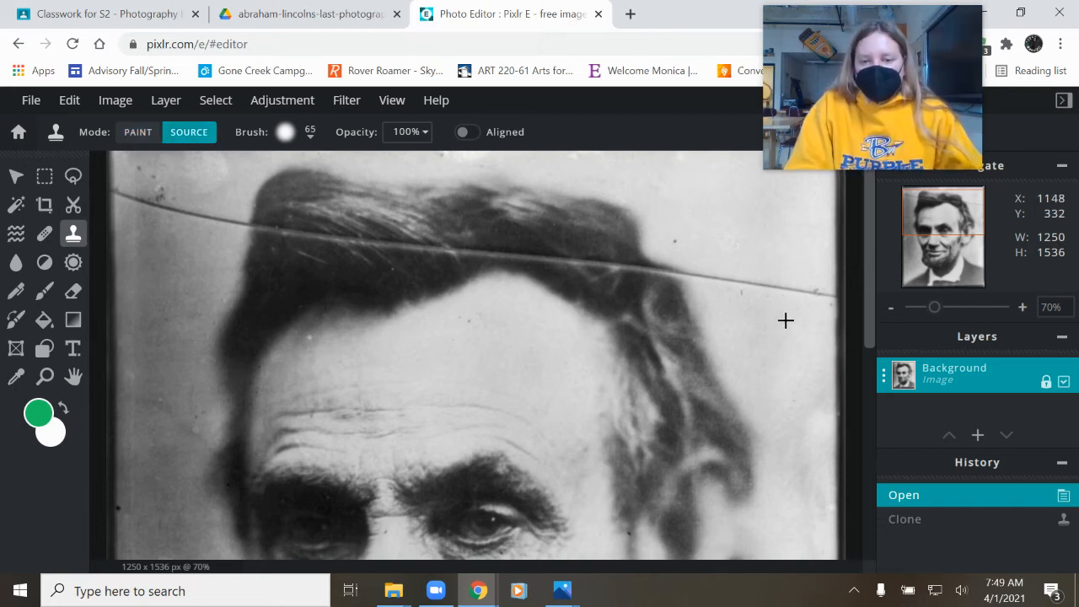
pyautogui.keyDown('alt'); pyautogui.click(785, 320); pyautogui.keyUp('alt')
pyautogui.click(786, 292)
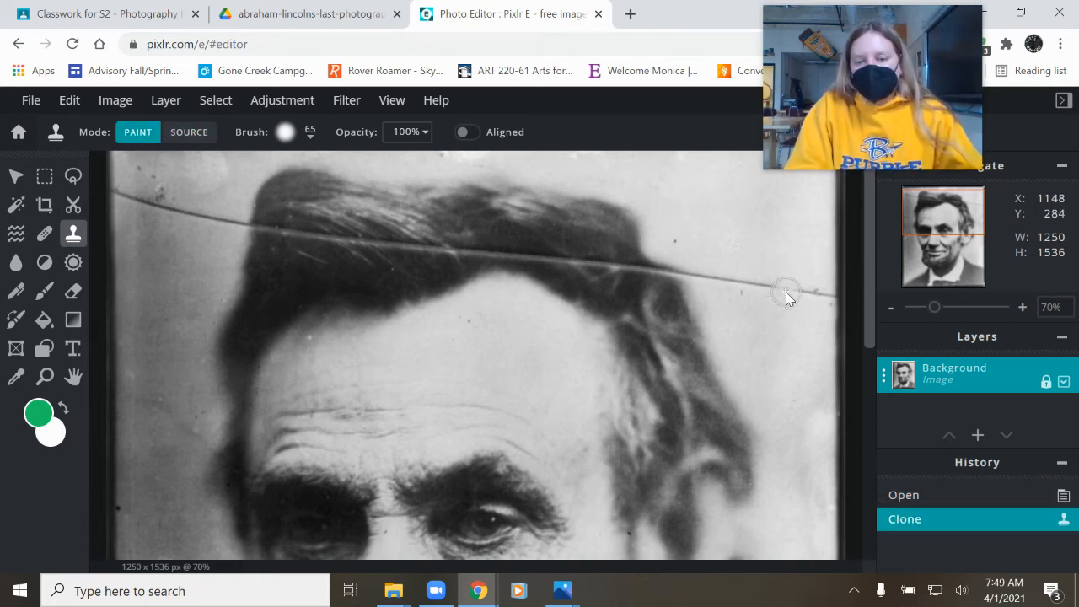
pyautogui.click(769, 285)
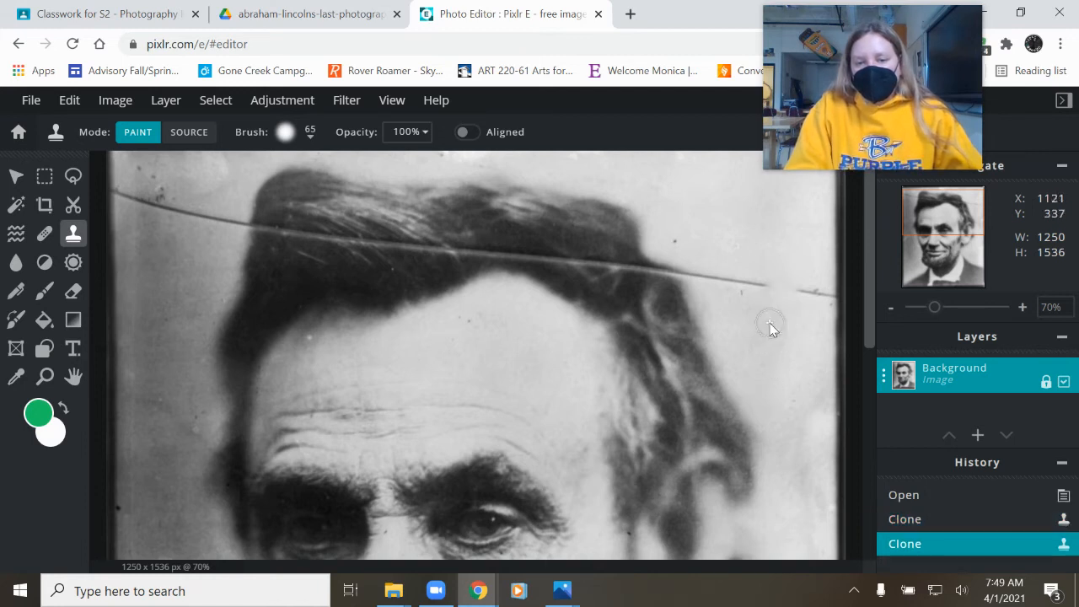
pyautogui.click(763, 289)
pyautogui.click(757, 293)
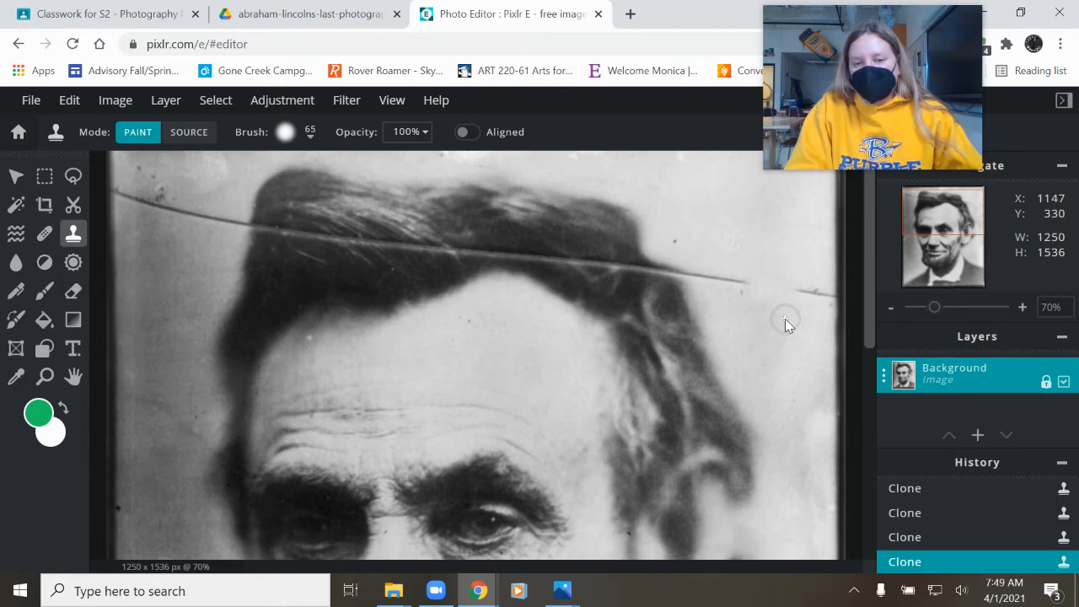
# Step: Sample clean background above the crease and clone over its remaining parts between the hair and the photo's right border
pyautogui.keyDown('alt'); pyautogui.click(760, 254); pyautogui.keyUp('alt')
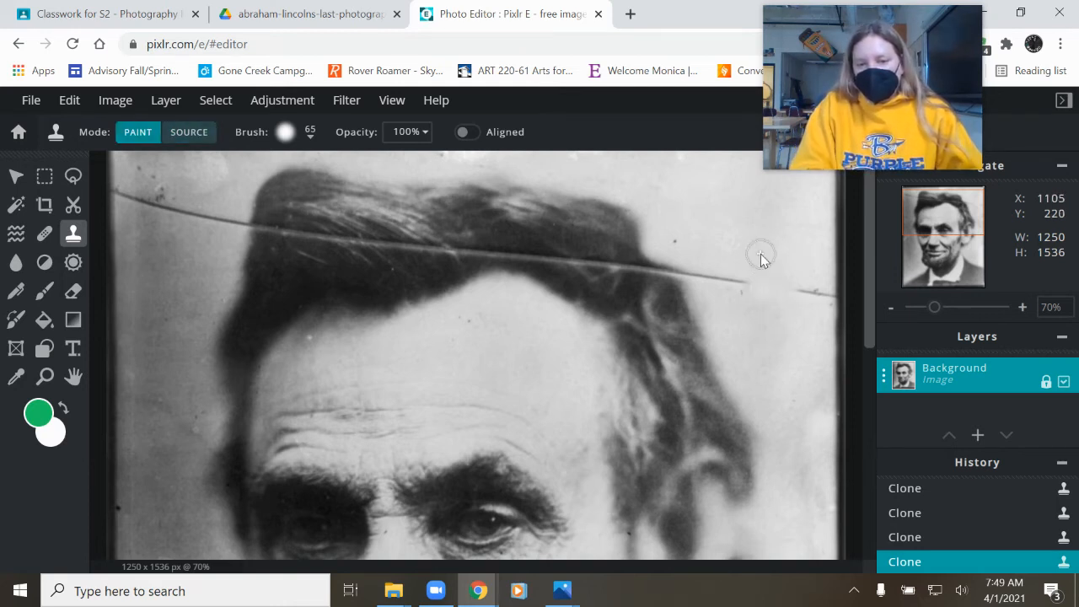
pyautogui.moveTo(763, 288)
pyautogui.mouseDown()
pyautogui.moveTo(713, 289)
pyautogui.moveTo(685, 274)
pyautogui.mouseUp()
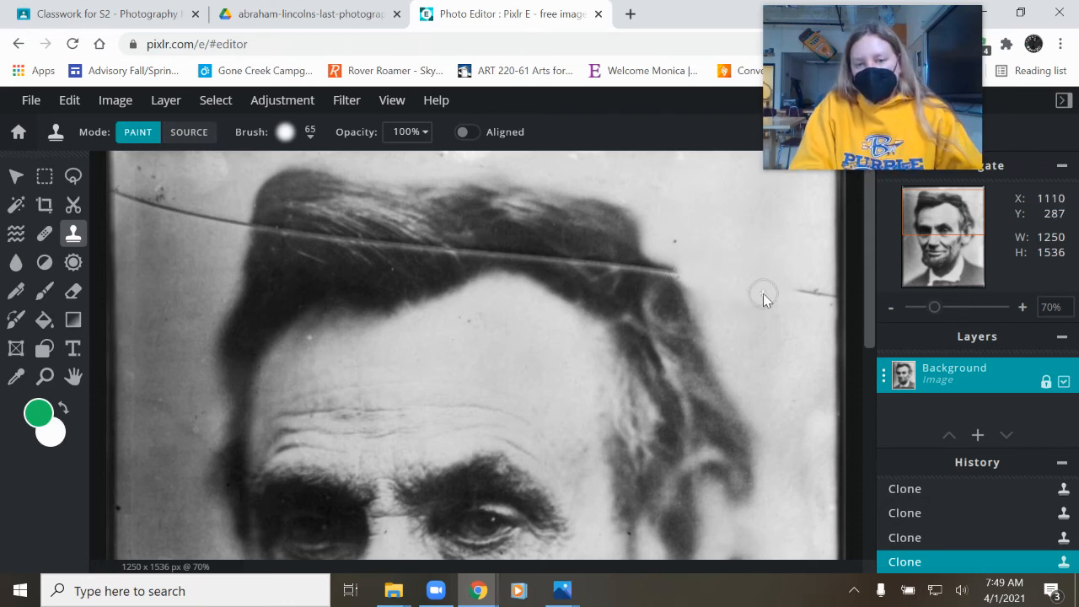
pyautogui.keyDown('alt'); pyautogui.click(778, 247); pyautogui.keyUp('alt')
pyautogui.moveTo(781, 282); pyautogui.dragTo(818, 296)
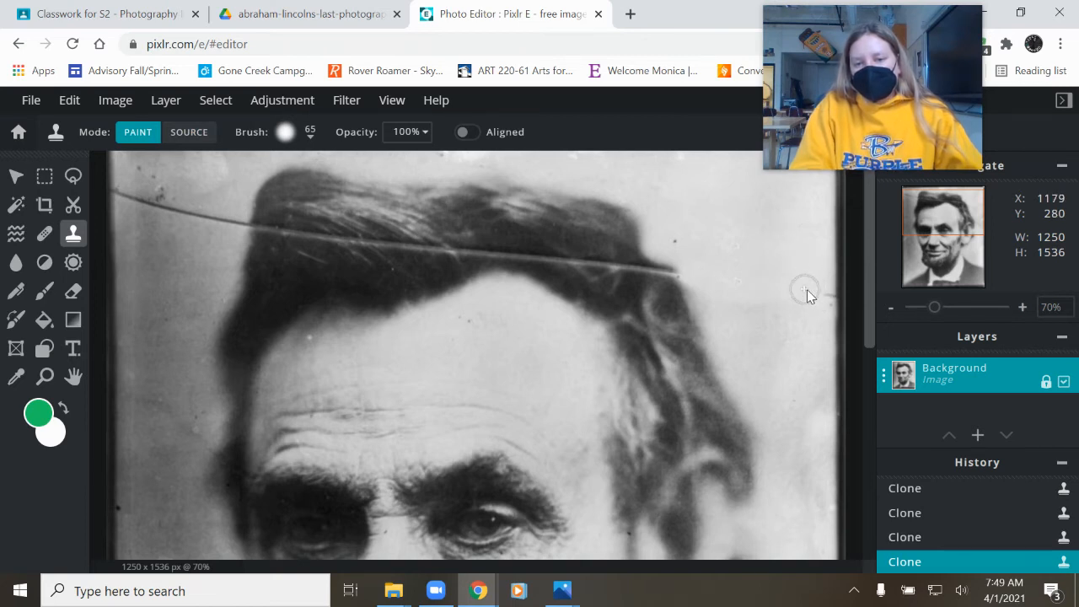
pyautogui.click(821, 299)
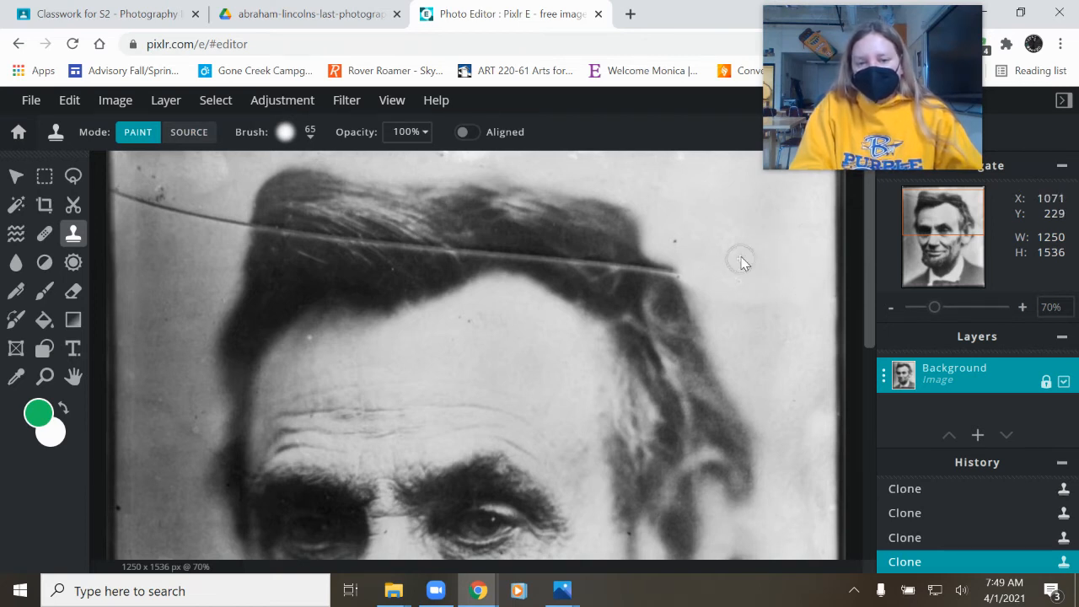
pyautogui.keyDown('alt'); pyautogui.click(687, 210); pyautogui.keyUp('alt')
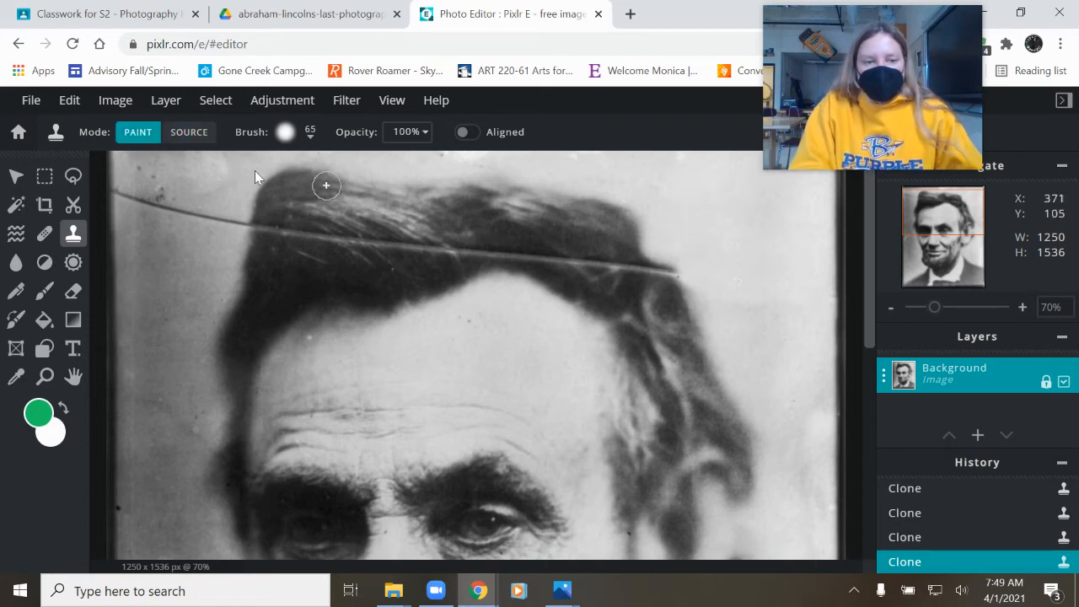
# Step: Sample clean background below and above the crease left of Lincoln's hair and clone it over a short stretch of the crease
pyautogui.keyDown('alt'); pyautogui.click(204, 239); pyautogui.keyUp('alt')
pyautogui.moveTo(225, 220); pyautogui.dragTo(209, 218)
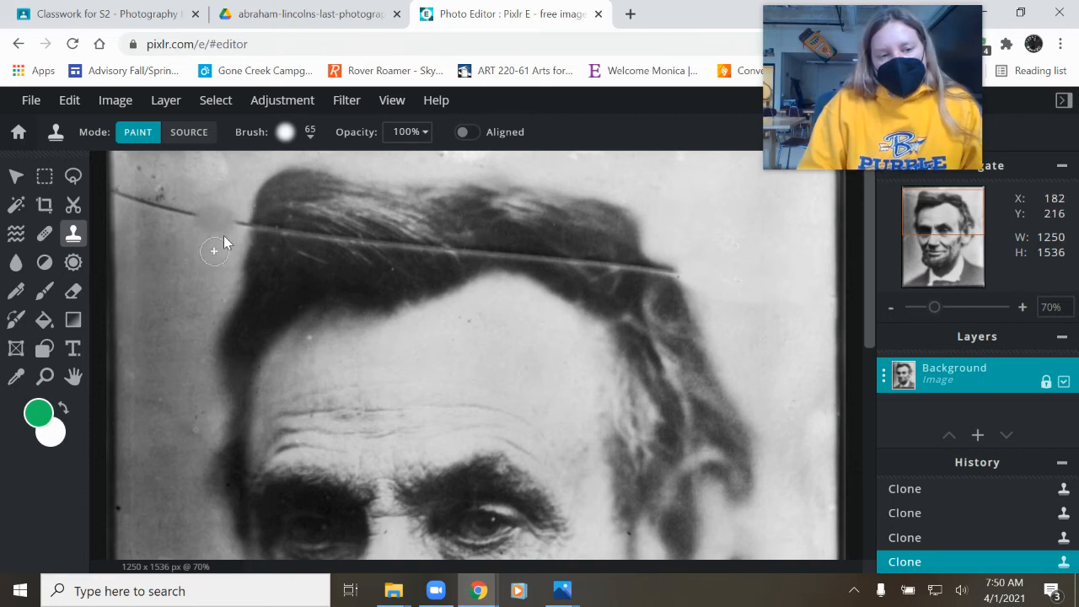
pyautogui.press('ctrl')
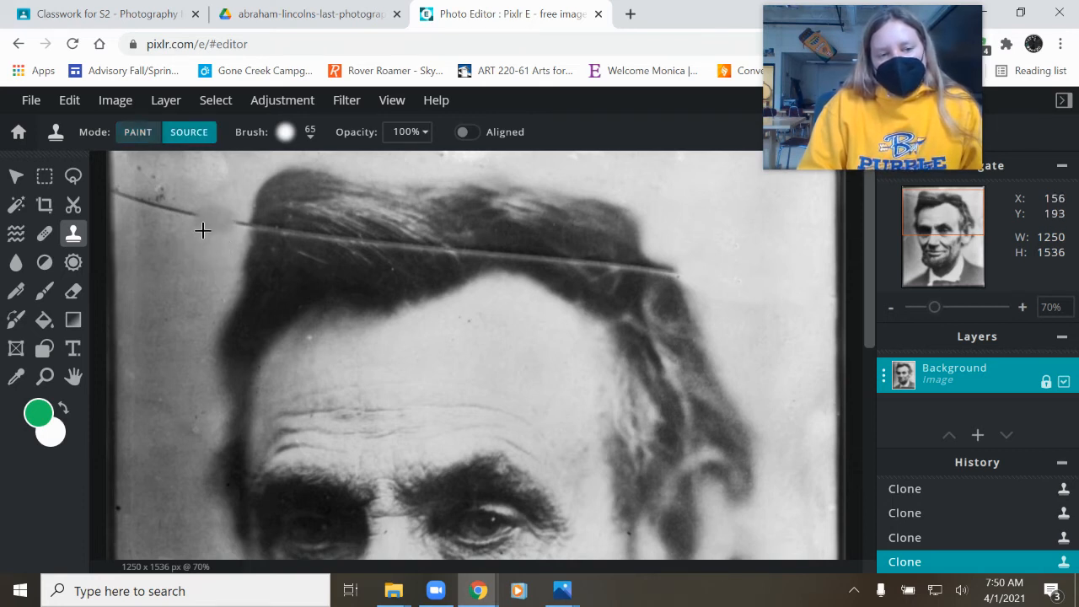
pyautogui.keyDown('ctrl'); pyautogui.click(235, 193); pyautogui.keyUp('ctrl')
pyautogui.click(217, 221)
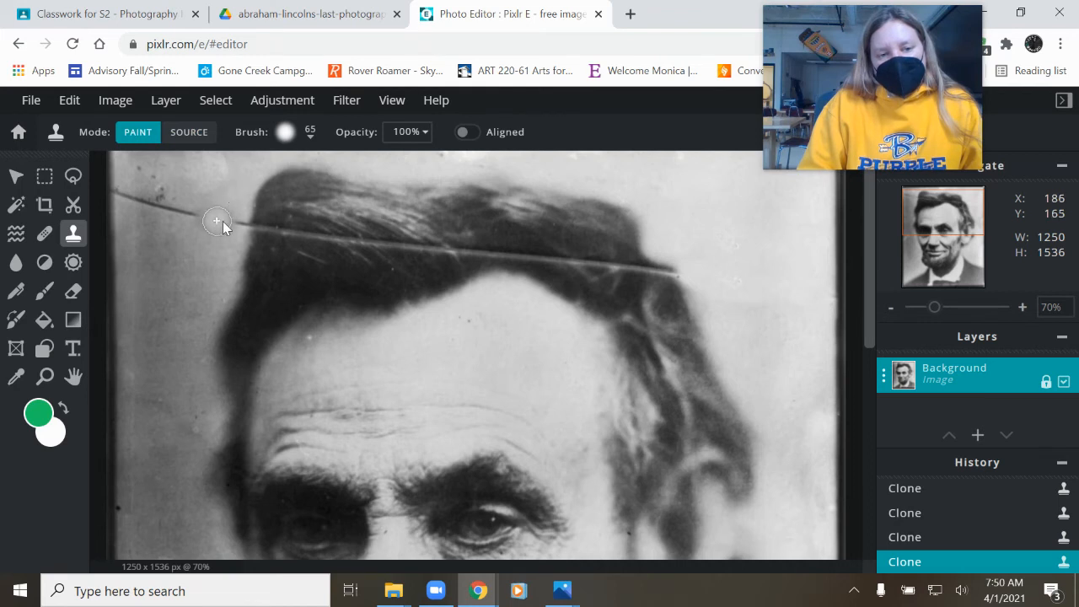
pyautogui.click(226, 218)
pyautogui.click(226, 230)
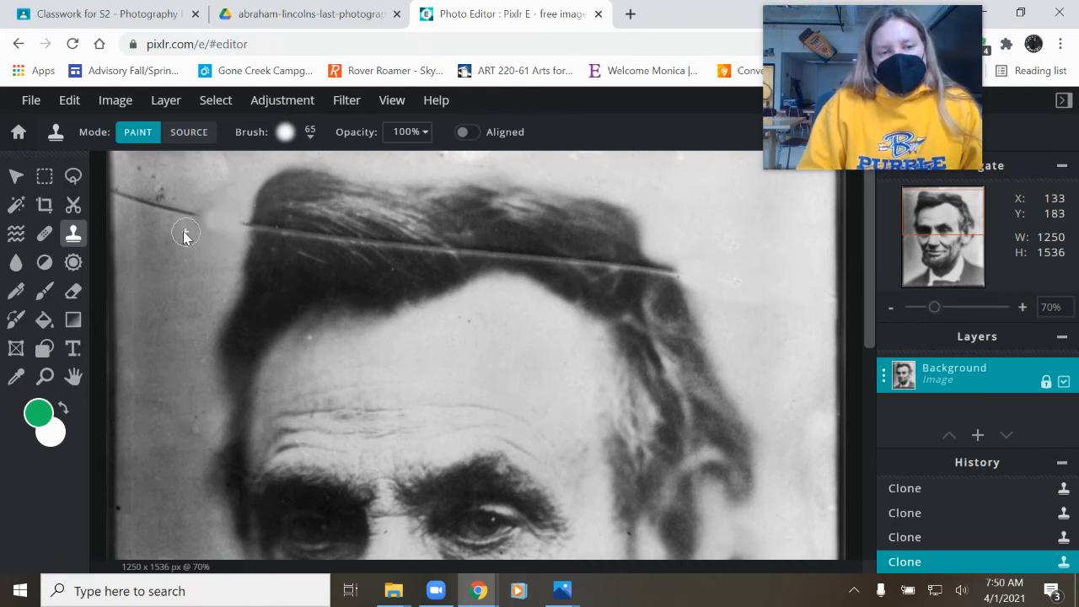
pyautogui.click(201, 232)
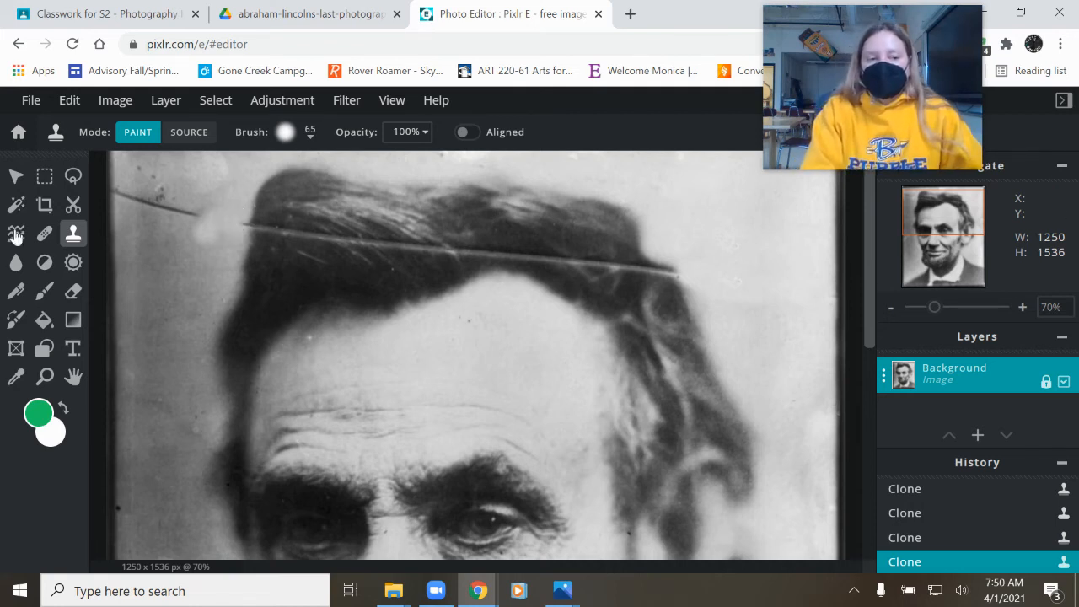
# Step: Switch to the Heal tool with the Patch method, dismiss the advertisement, and set the size to 64
pyautogui.click(45, 234)
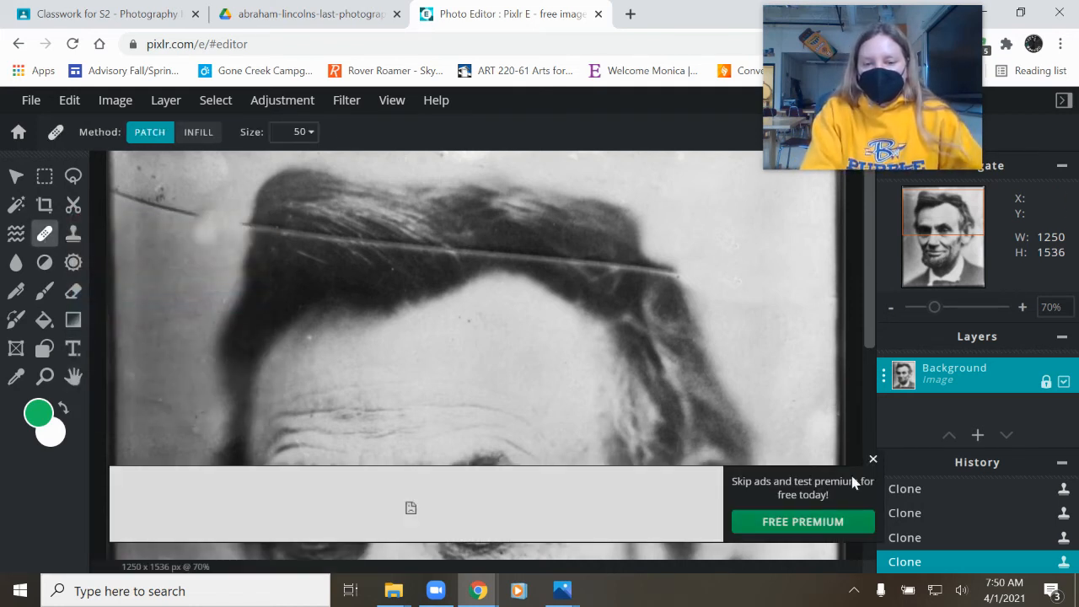
pyautogui.click(873, 461)
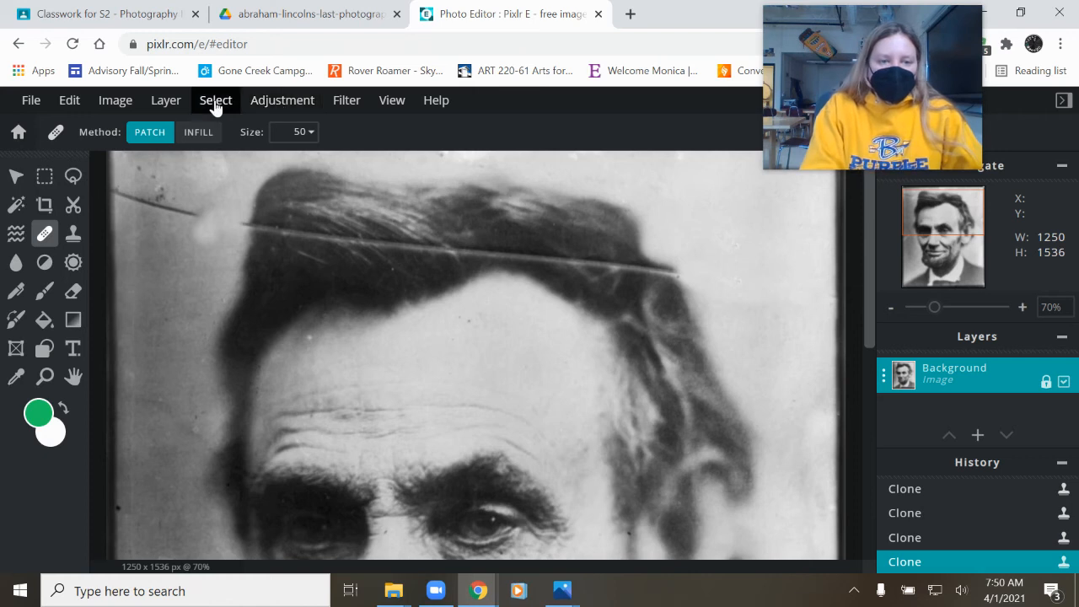
pyautogui.click(294, 132)
pyautogui.moveTo(194, 162); pyautogui.dragTo(203, 162)
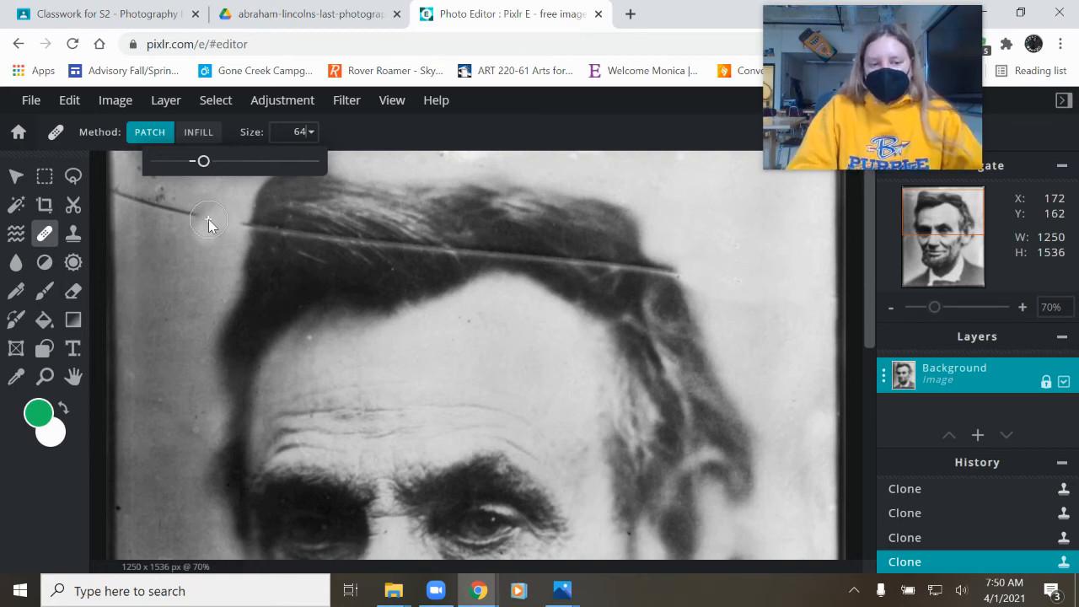
# Step: Heal the crease, the light cloned patch and the dark spots in the background between the photo's left border and the hair
pyautogui.moveTo(208, 220); pyautogui.dragTo(164, 270)
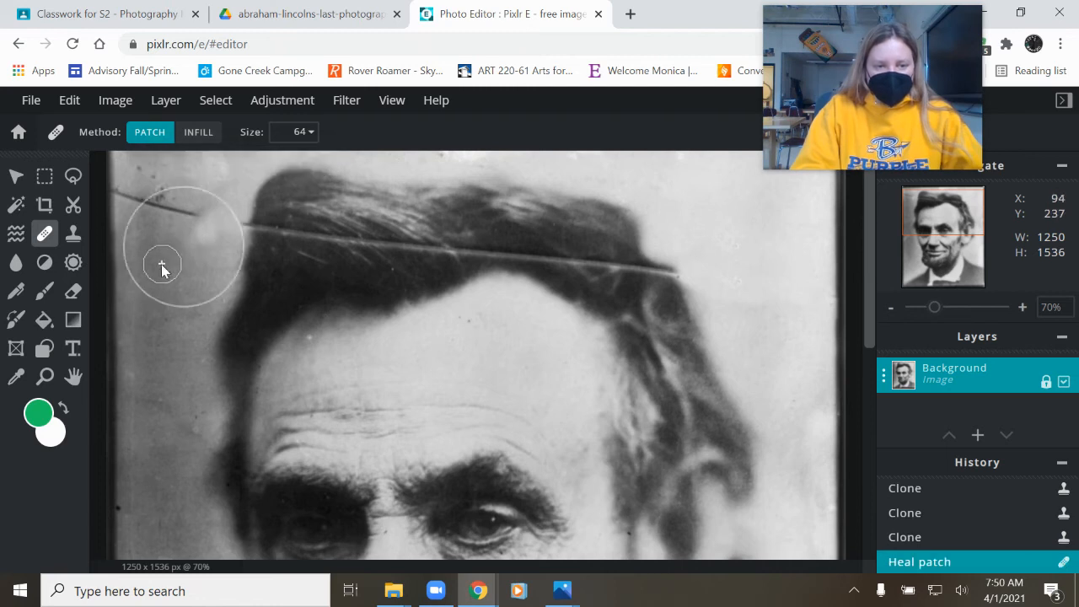
pyautogui.moveTo(203, 217); pyautogui.dragTo(188, 241)
pyautogui.click(200, 243)
pyautogui.click(216, 228)
pyautogui.click(183, 218)
pyautogui.click(172, 214)
pyautogui.click(157, 201)
pyautogui.click(146, 174)
pyautogui.click(140, 164)
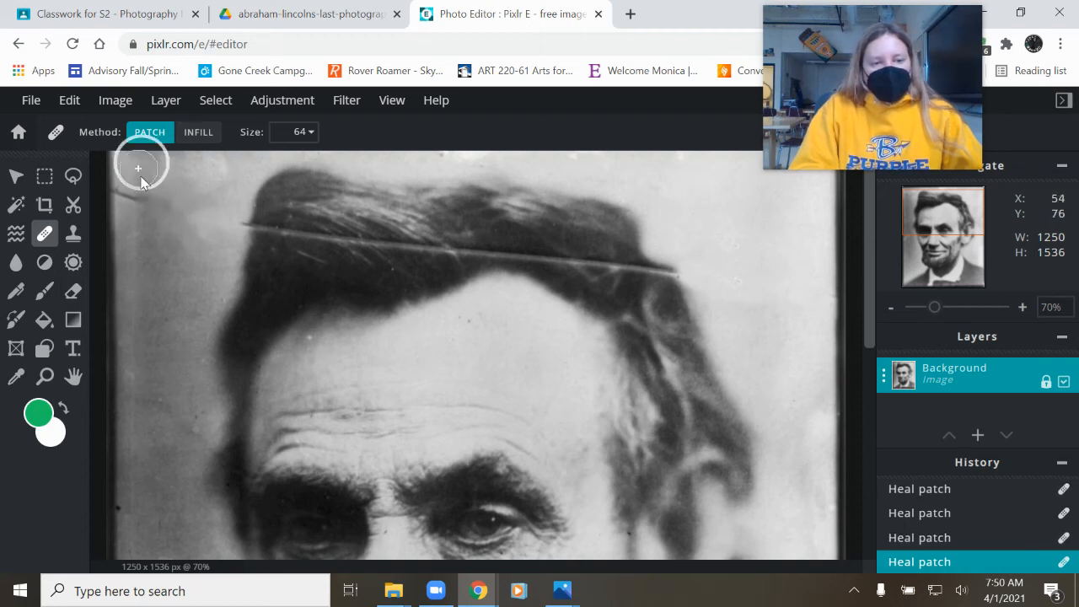
pyautogui.click(142, 202)
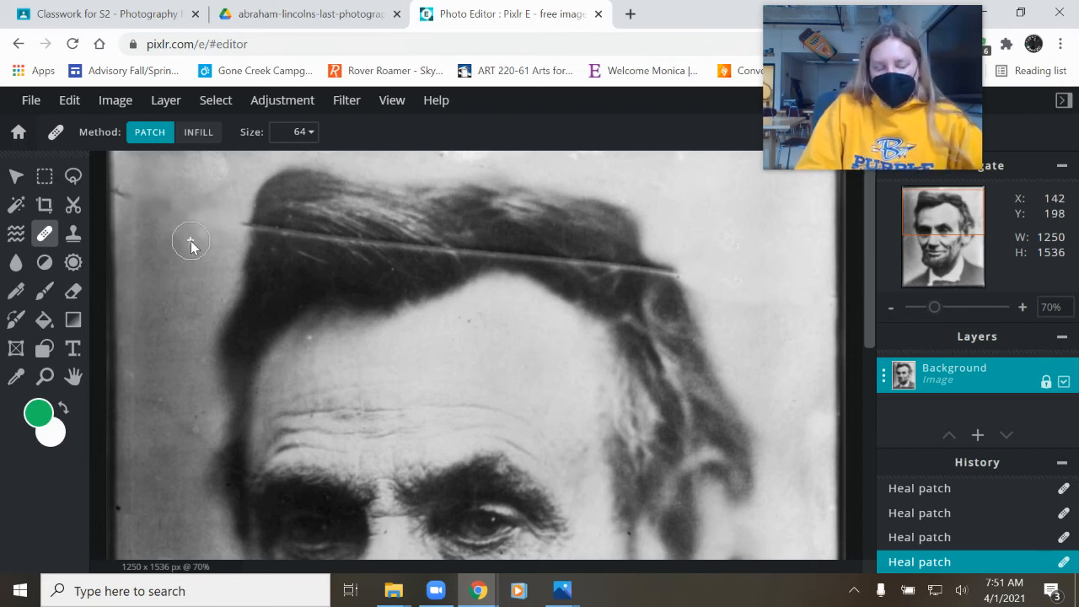
# Step: Return to the Clone tool and blend the healed background left of the hair with texture sampled just below it
pyautogui.click(73, 235)
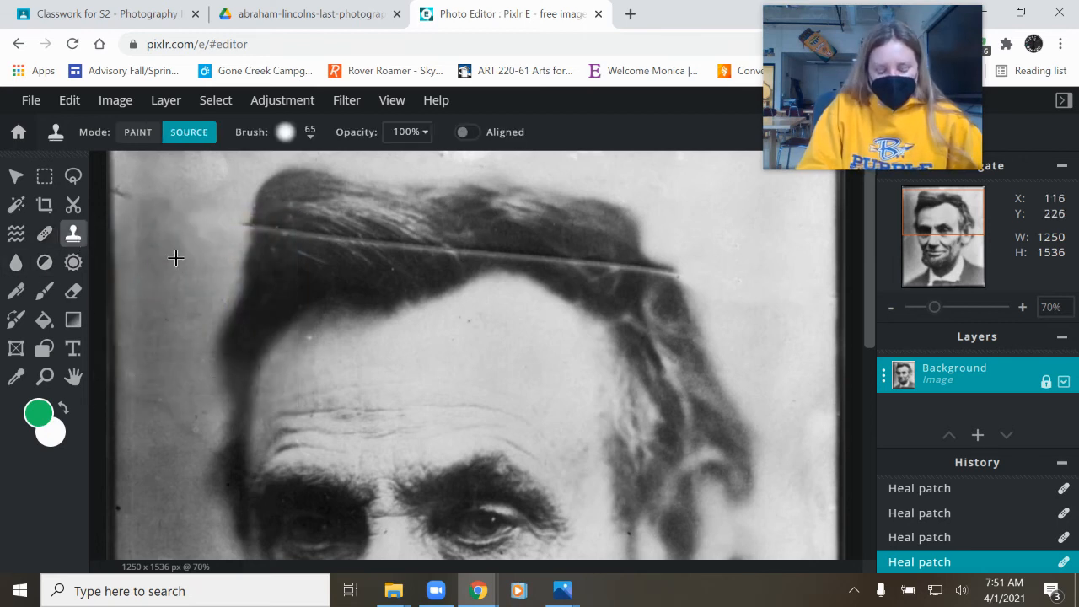
pyautogui.click(179, 243)
pyautogui.click(186, 236)
pyautogui.keyDown('alt'); pyautogui.click(179, 275); pyautogui.keyUp('alt')
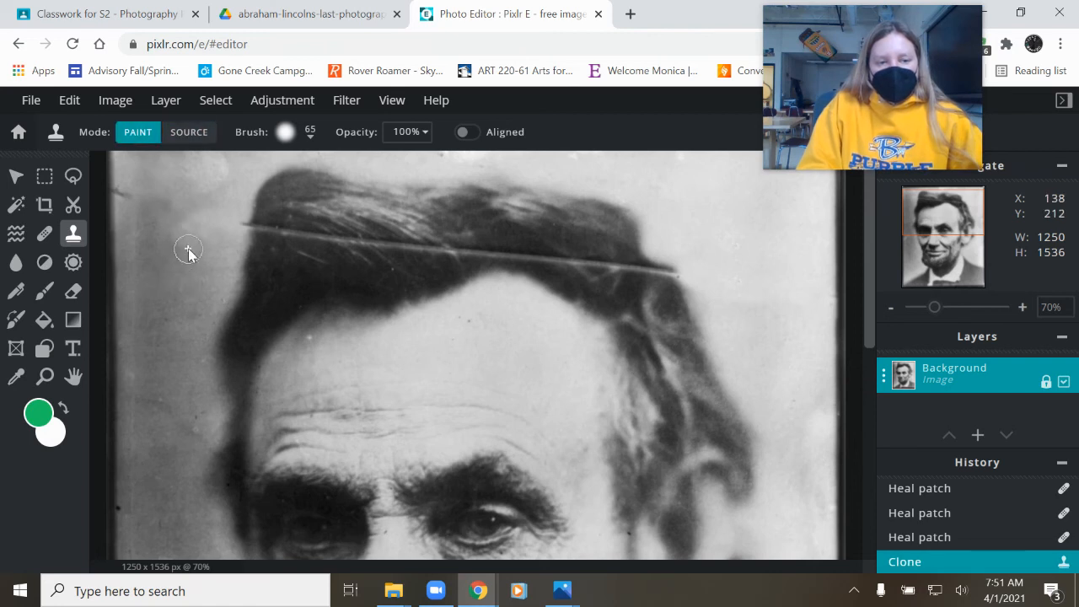
pyautogui.moveTo(188, 250); pyautogui.dragTo(179, 292)
pyautogui.keyDown('alt'); pyautogui.click(164, 269); pyautogui.keyUp('alt')
pyautogui.click(176, 241)
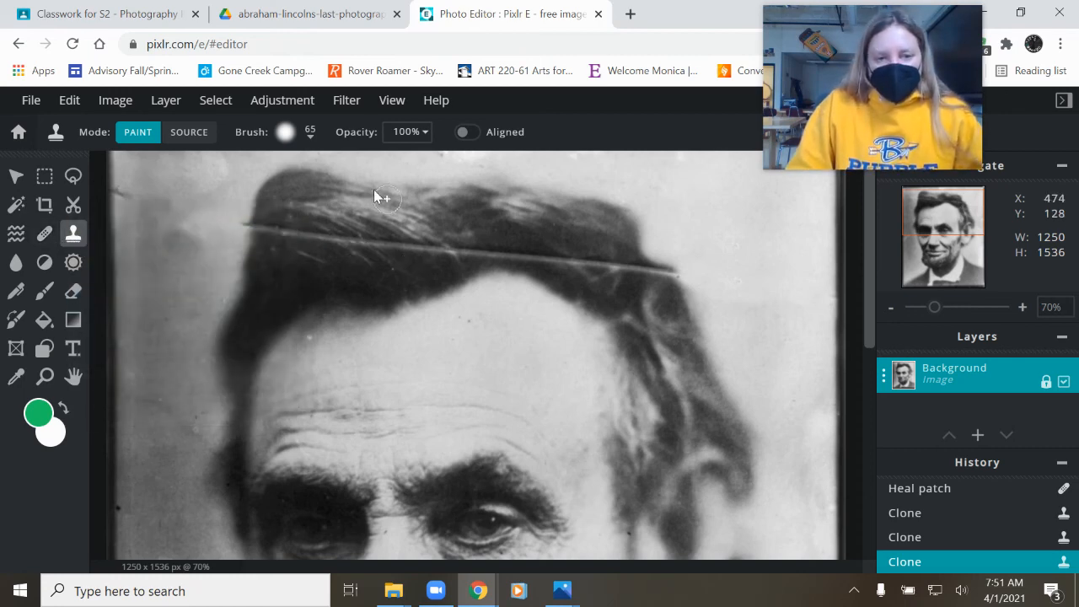
# Step: Set the Clone brush to 35 px with 16% softness, closing the Windows Start menu if it opens
pyautogui.click(309, 133)
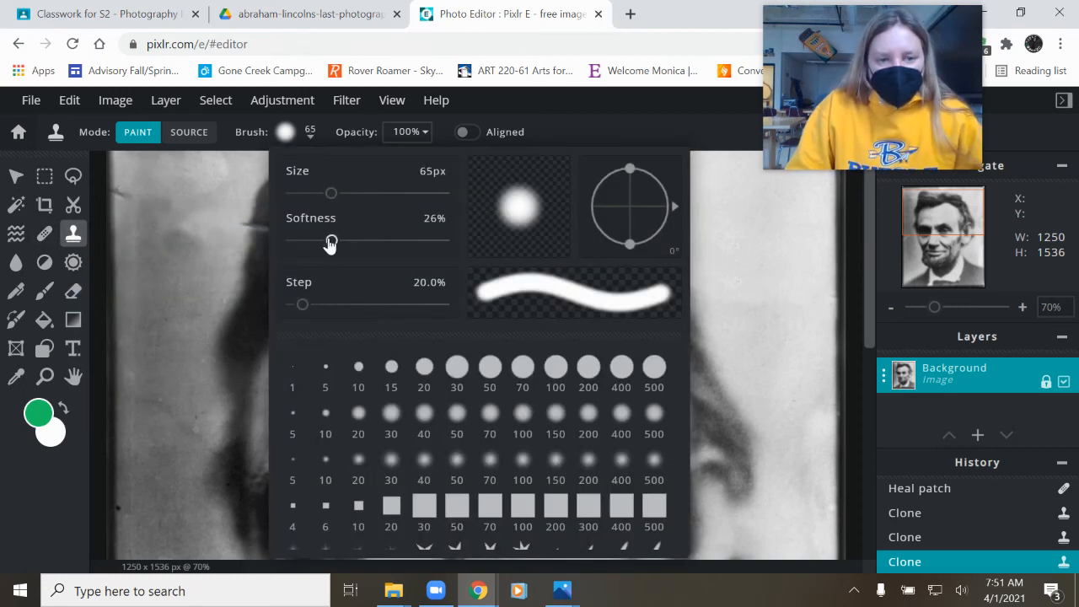
pyautogui.moveTo(330, 243); pyautogui.dragTo(318, 247)
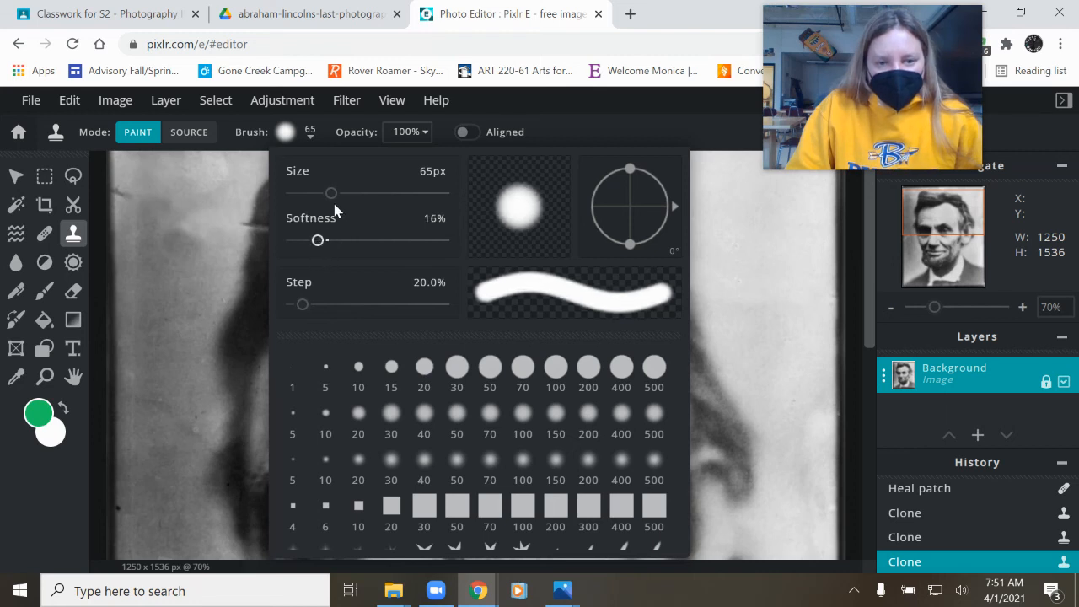
pyautogui.moveTo(328, 195); pyautogui.dragTo(322, 194)
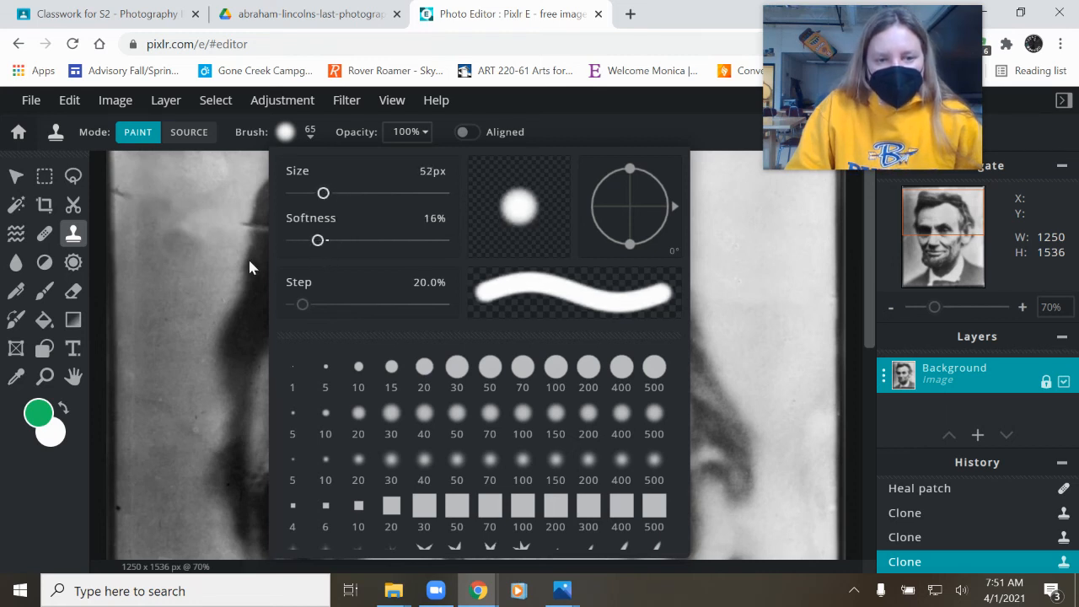
pyautogui.click(307, 135)
pyautogui.moveTo(322, 194); pyautogui.dragTo(312, 193)
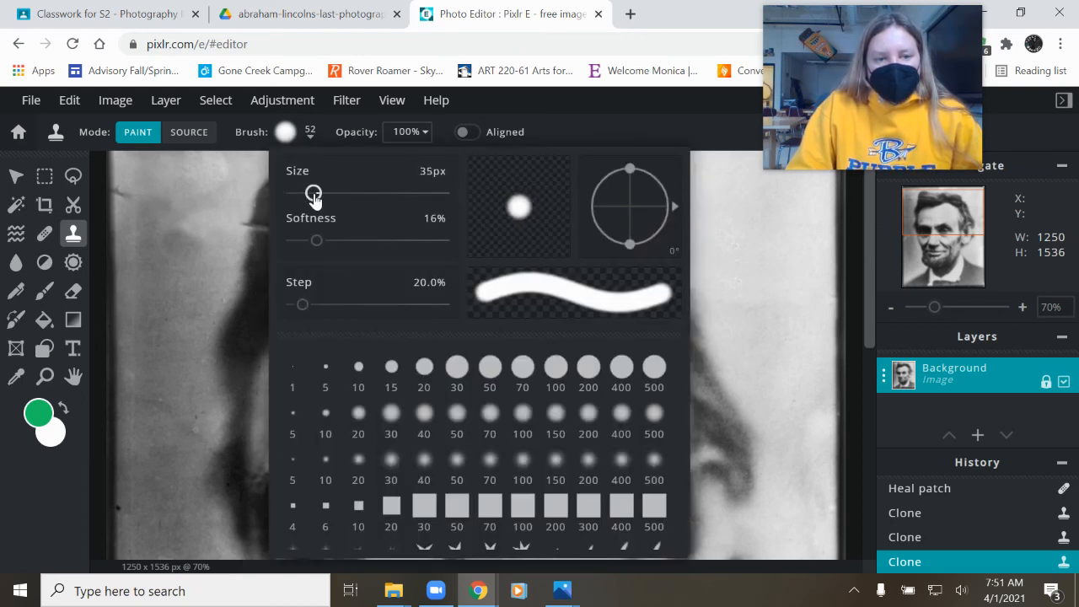
pyautogui.press('super')
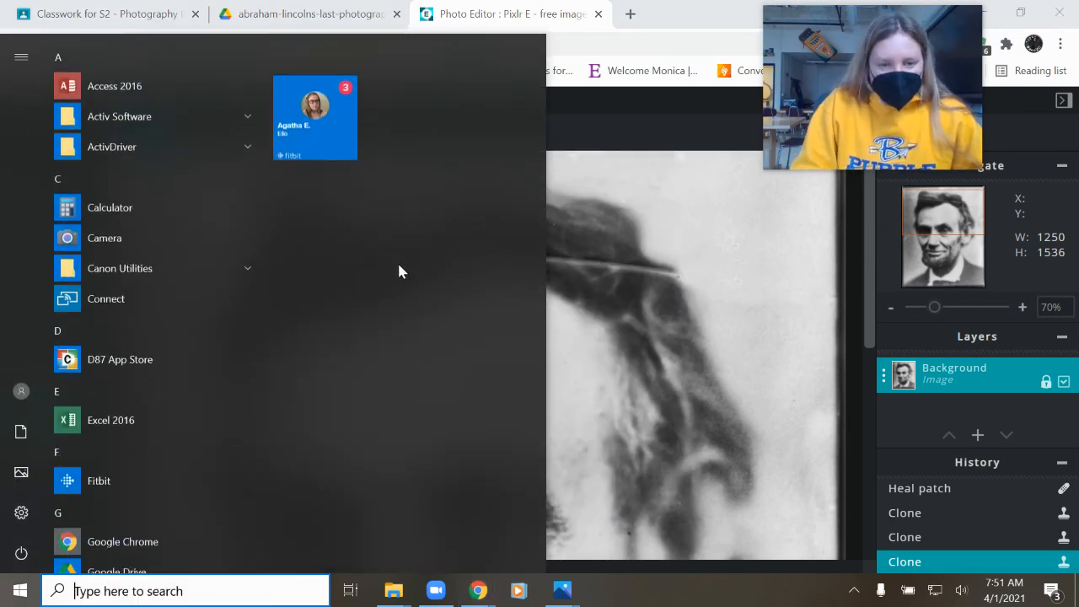
pyautogui.click(578, 260)
# Step: Sample dark hair just below the crease and clone it over the crease near the middle of the hair
pyautogui.keyDown('alt'); pyautogui.click(410, 260); pyautogui.keyUp('alt')
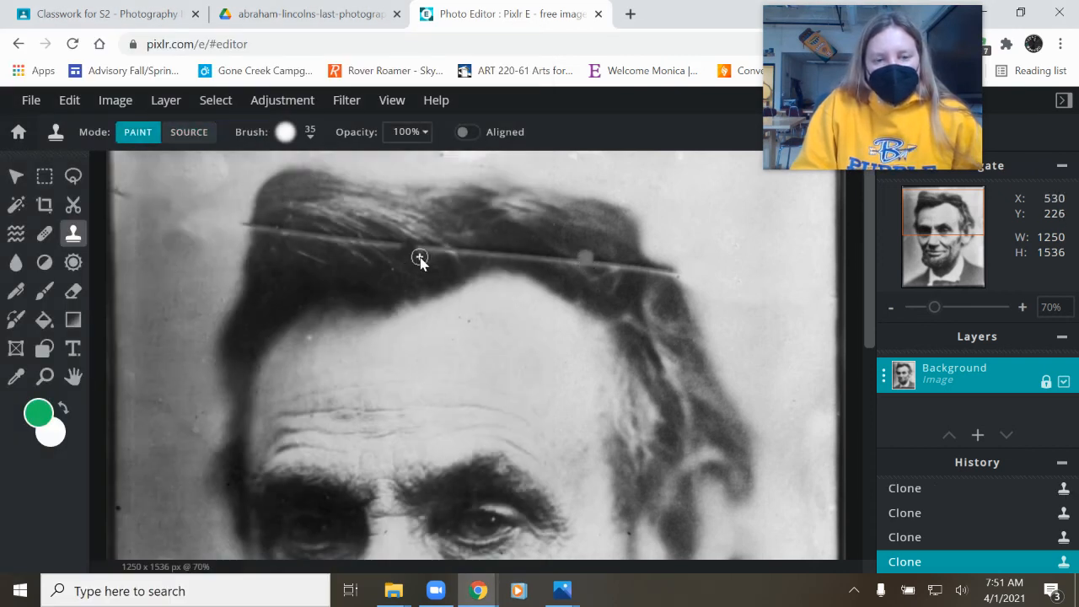
pyautogui.keyDown('alt'); pyautogui.click(434, 267); pyautogui.keyUp('alt')
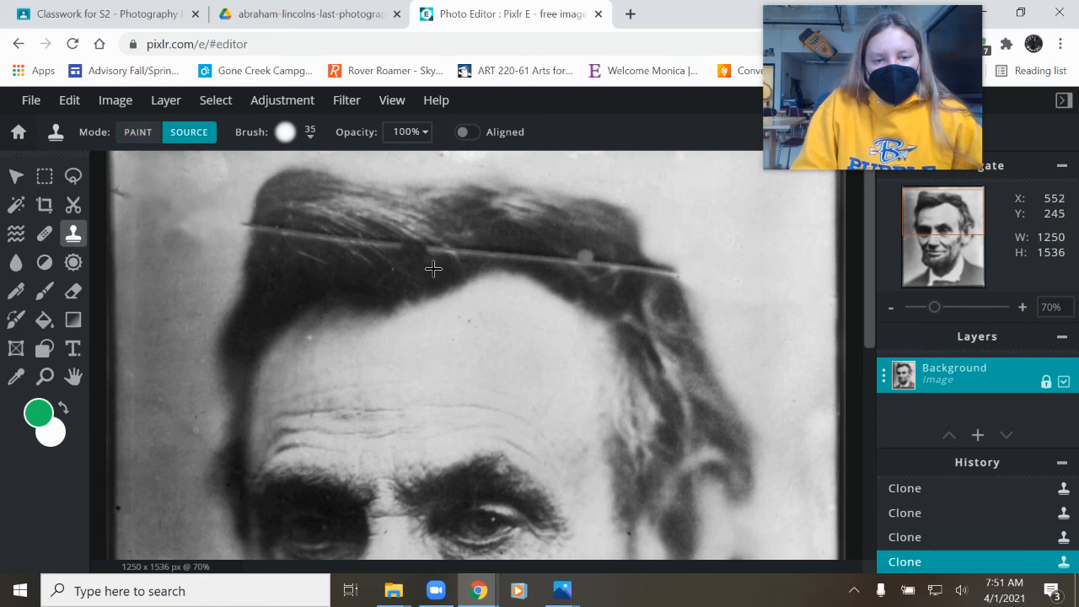
pyautogui.click(433, 251)
# Step: Try cloning lighter hair from just above the crease onto its middle stretch and undo that clone
pyautogui.press('alt')
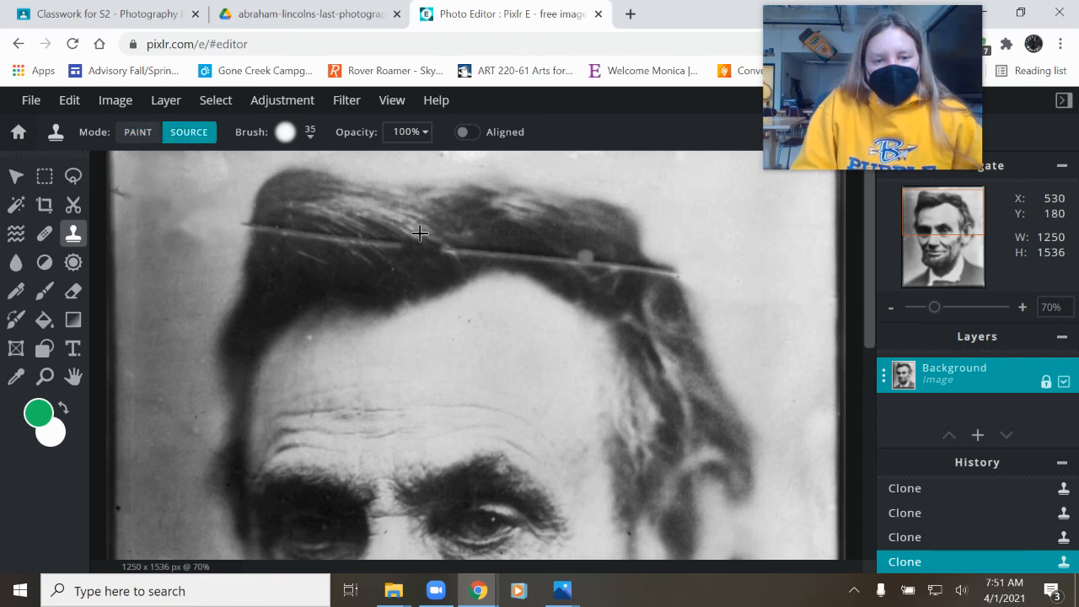
pyautogui.keyDown('alt'); pyautogui.click(416, 236); pyautogui.keyUp('alt')
pyautogui.click(417, 243)
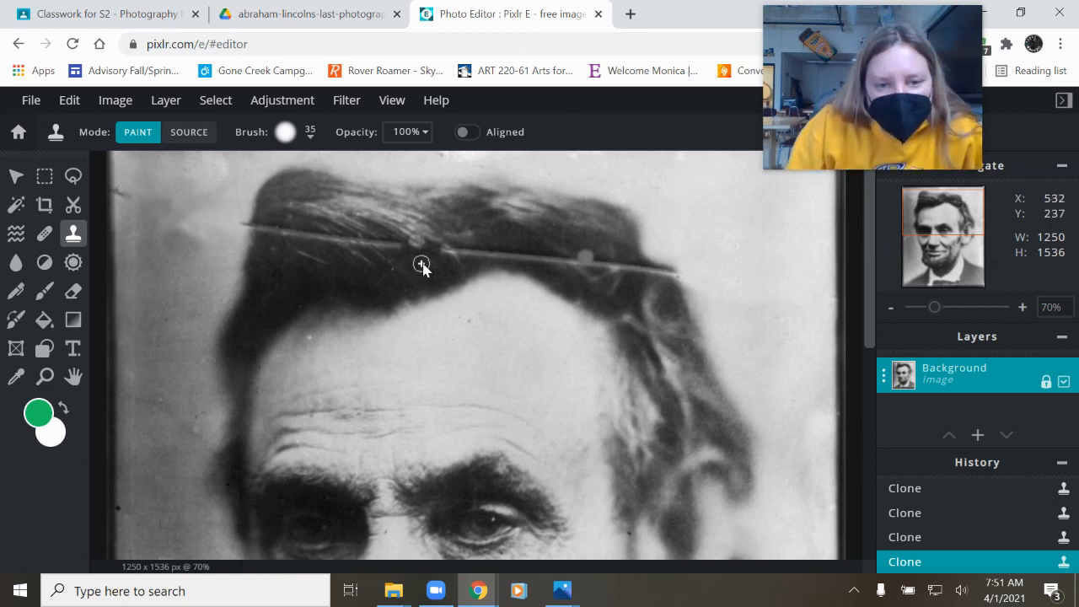
pyautogui.hotkey('ctrl', 'z')
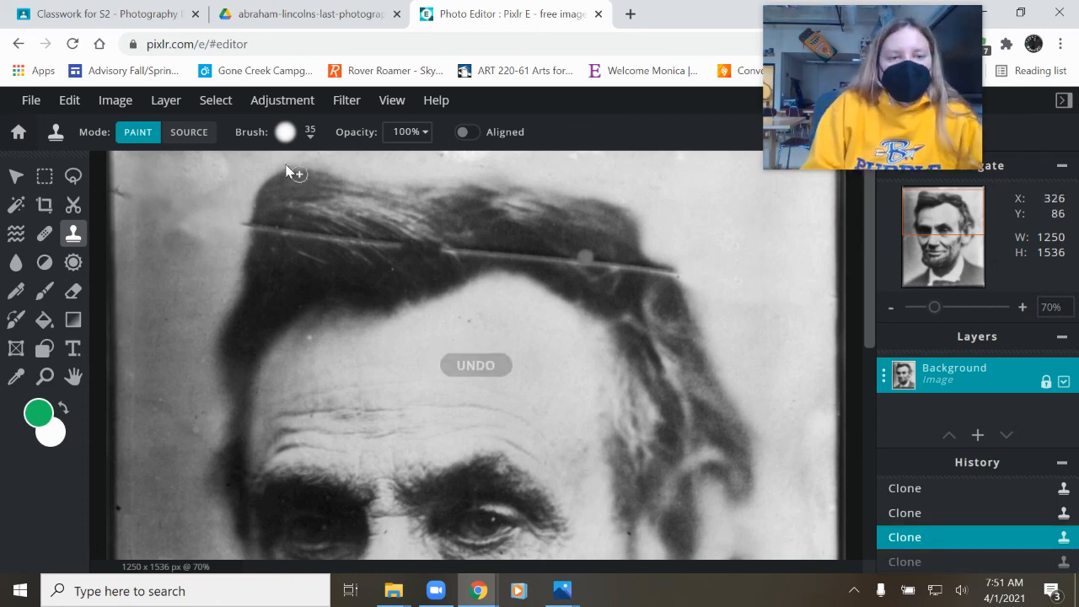
# Step: Set the Clone brush softness to 23% and clone adjacent hair over the crease leftward from the middle of the hair
pyautogui.click(310, 135)
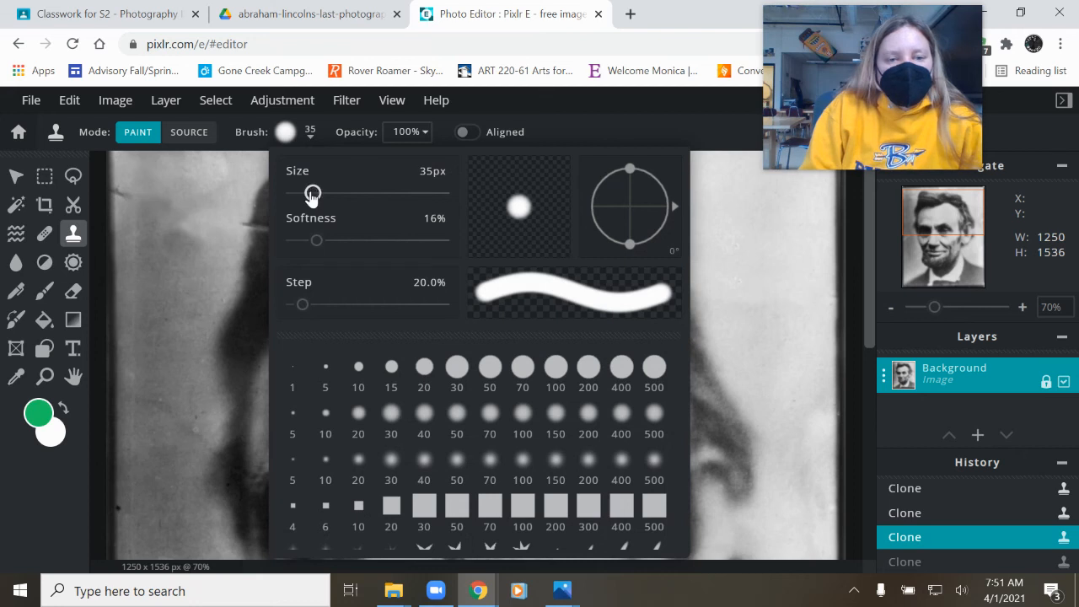
pyautogui.moveTo(318, 242); pyautogui.dragTo(329, 243)
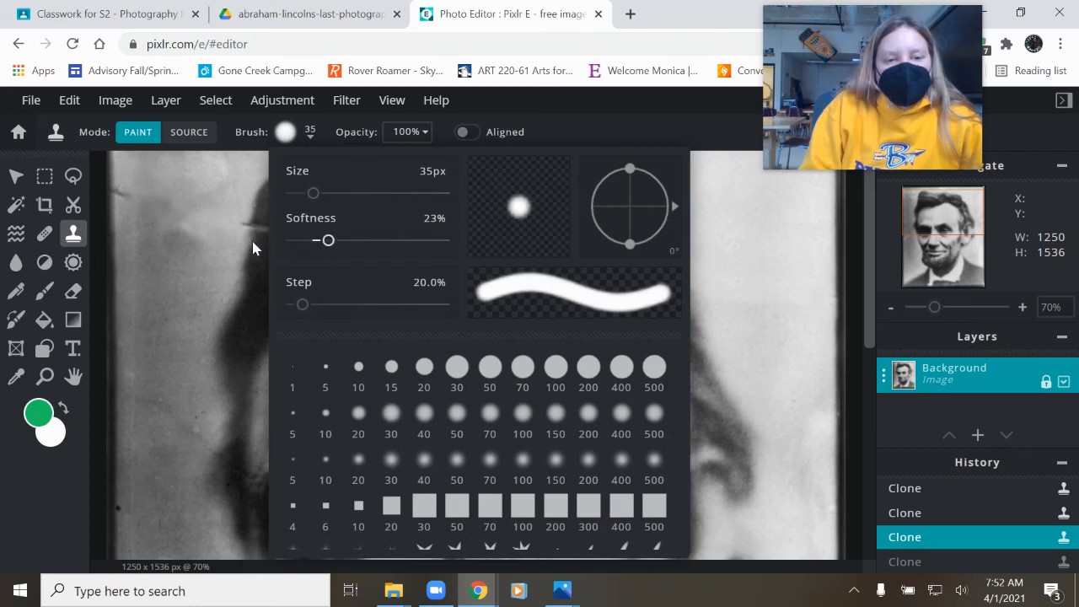
pyautogui.press('alt')
pyautogui.keyDown('alt'); pyautogui.click(390, 258); pyautogui.keyUp('alt')
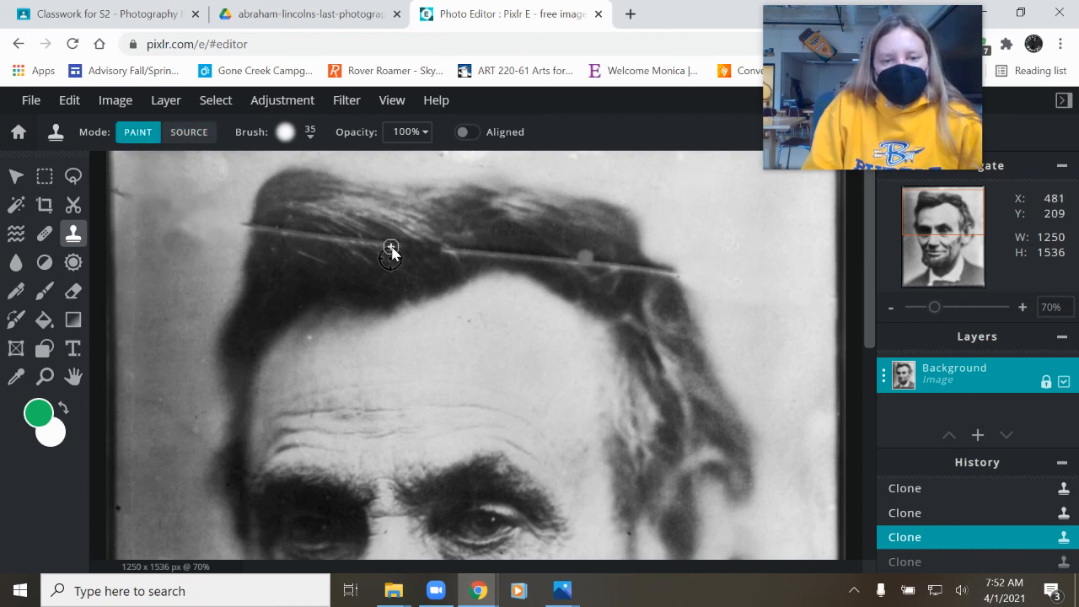
pyautogui.click(400, 246)
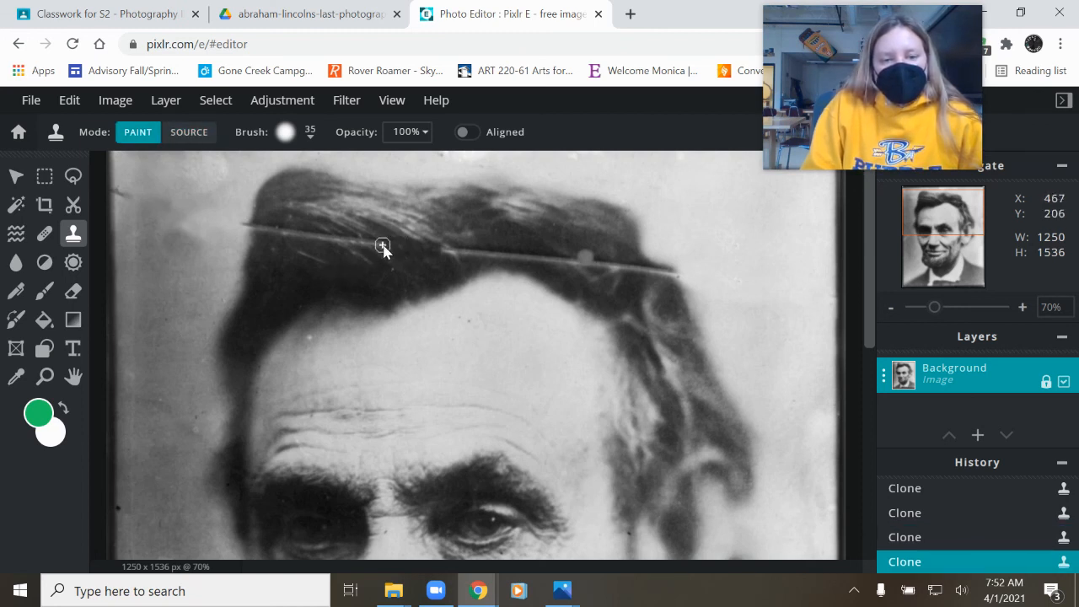
pyautogui.keyDown('alt'); pyautogui.click(377, 258); pyautogui.keyUp('alt')
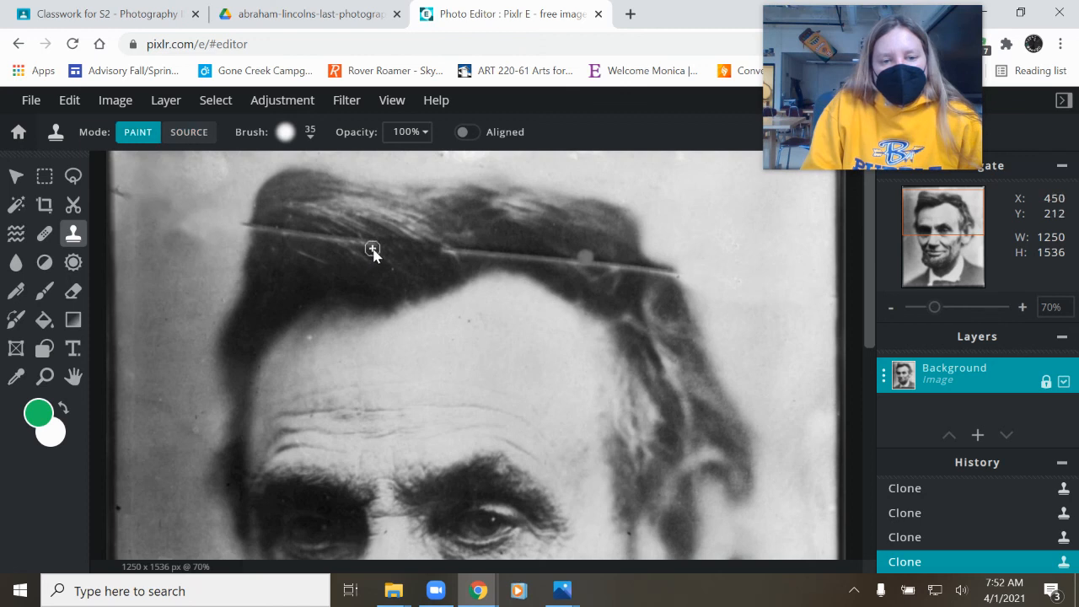
pyautogui.press('alt')
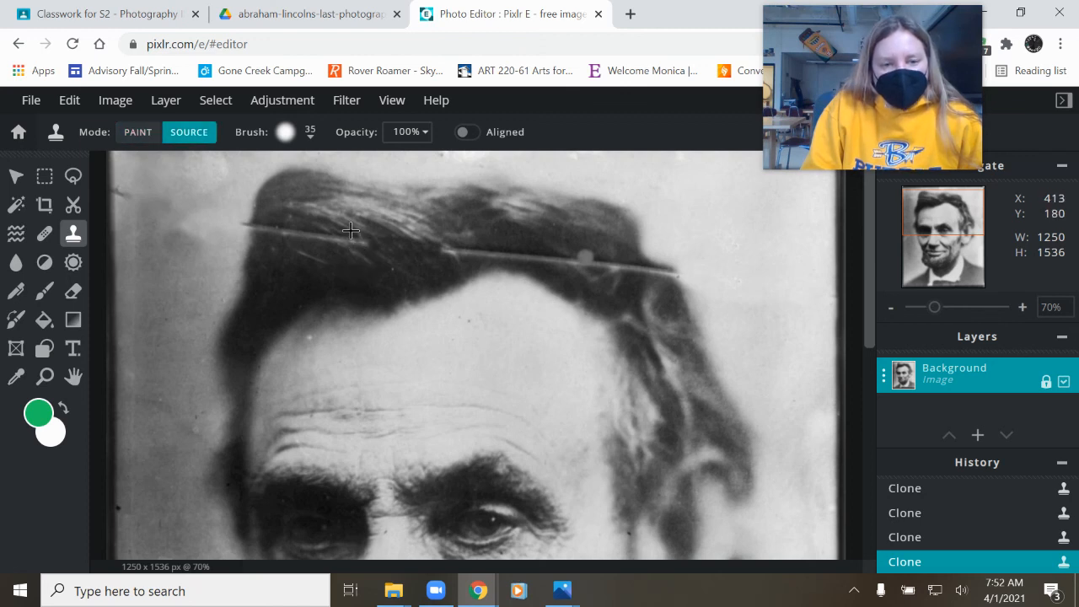
pyautogui.keyDown('alt'); pyautogui.click(351, 230); pyautogui.keyUp('alt')
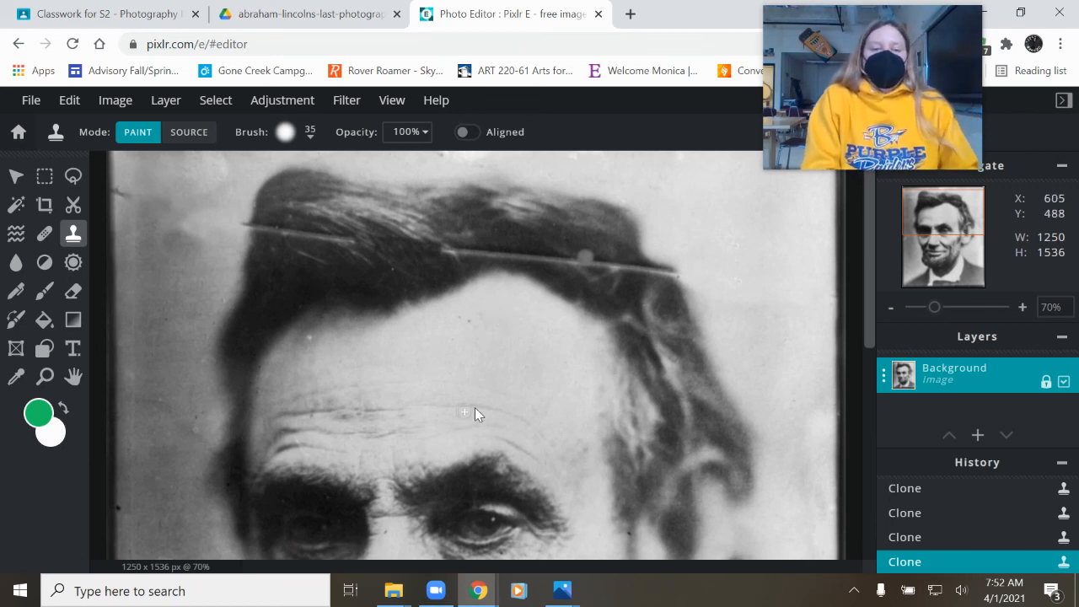
# Step: Zoom out to 54% and bring Lincoln's whole face and the background beside it into view
pyautogui.scroll(-1, 582, 353)
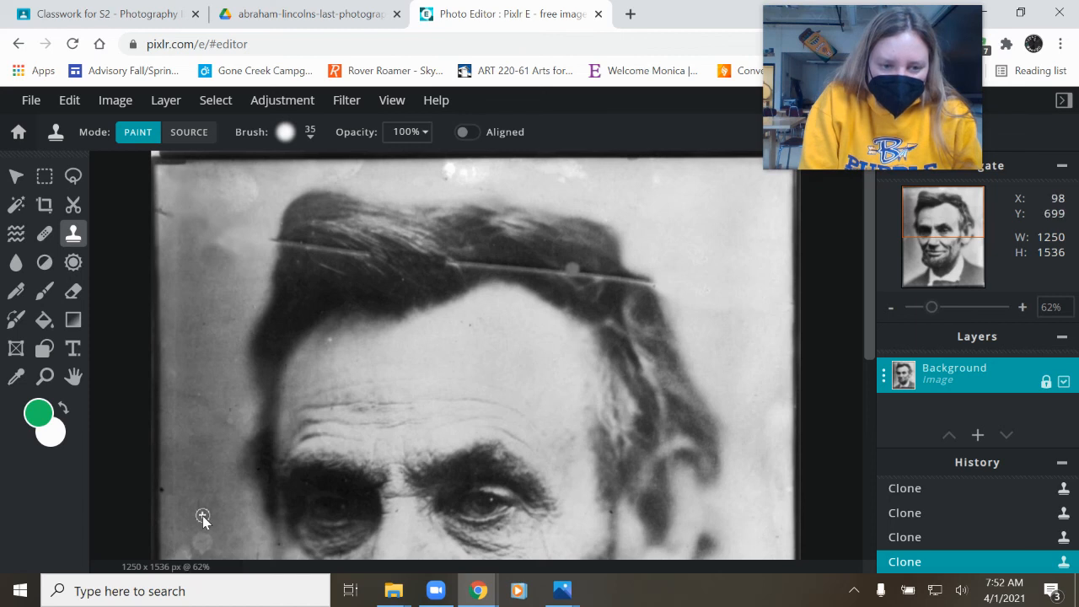
pyautogui.scroll(-1, 202, 515)
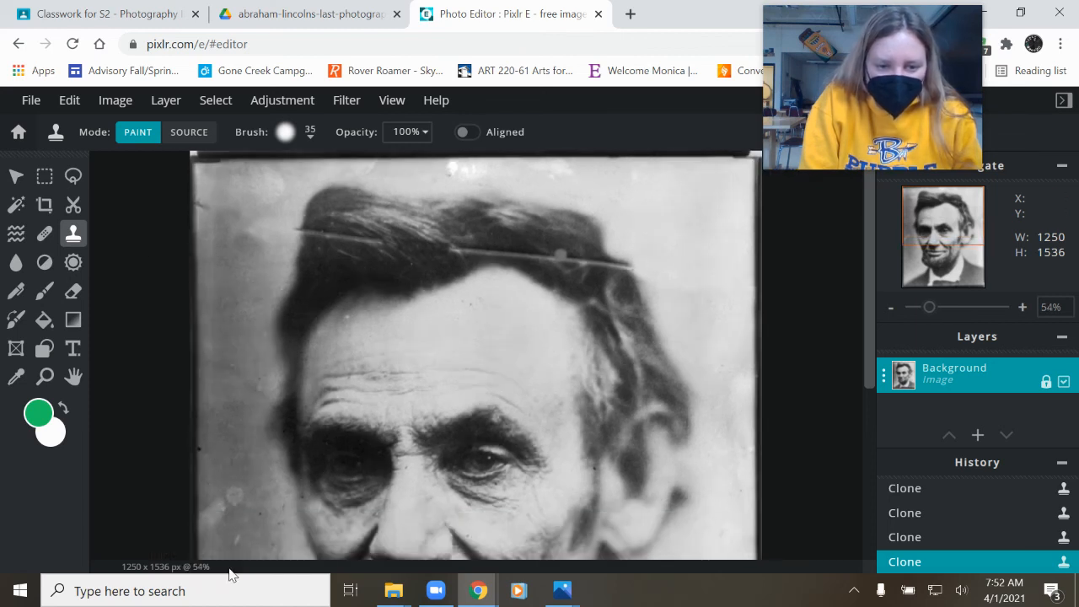
pyautogui.moveTo(871, 258); pyautogui.dragTo(825, 315)
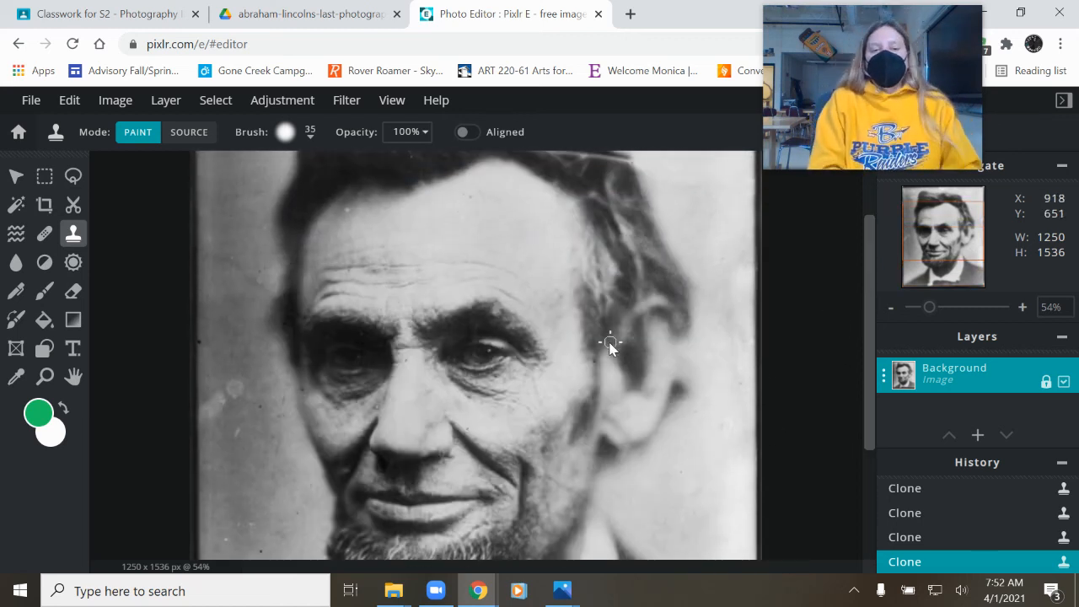